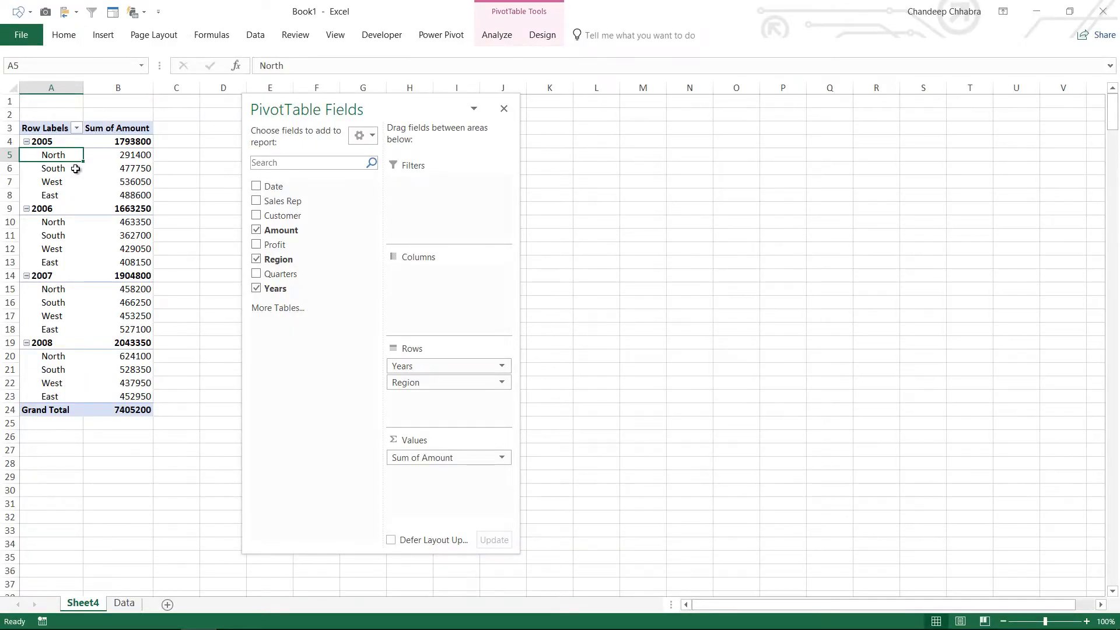
# Change the PivotTable's report layout to tabular form so Years and Region occupy separate columns.
pyautogui.keyDown('ctrl'); pyautogui.scroll(4, 76, 169); pyautogui.keyUp('ctrl')
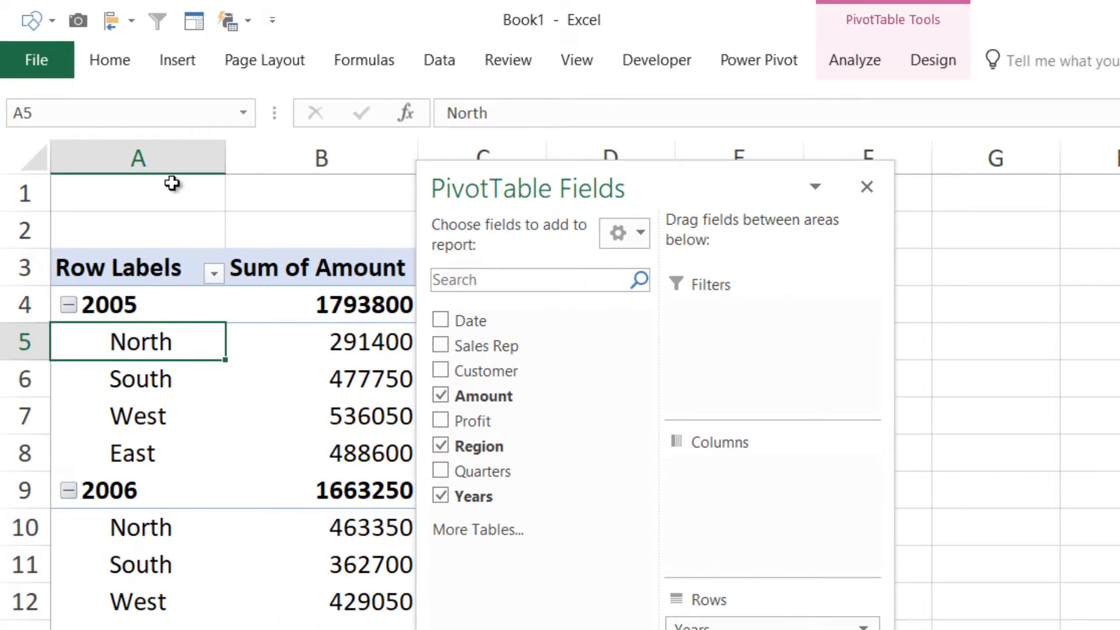
pyautogui.click(170, 156)
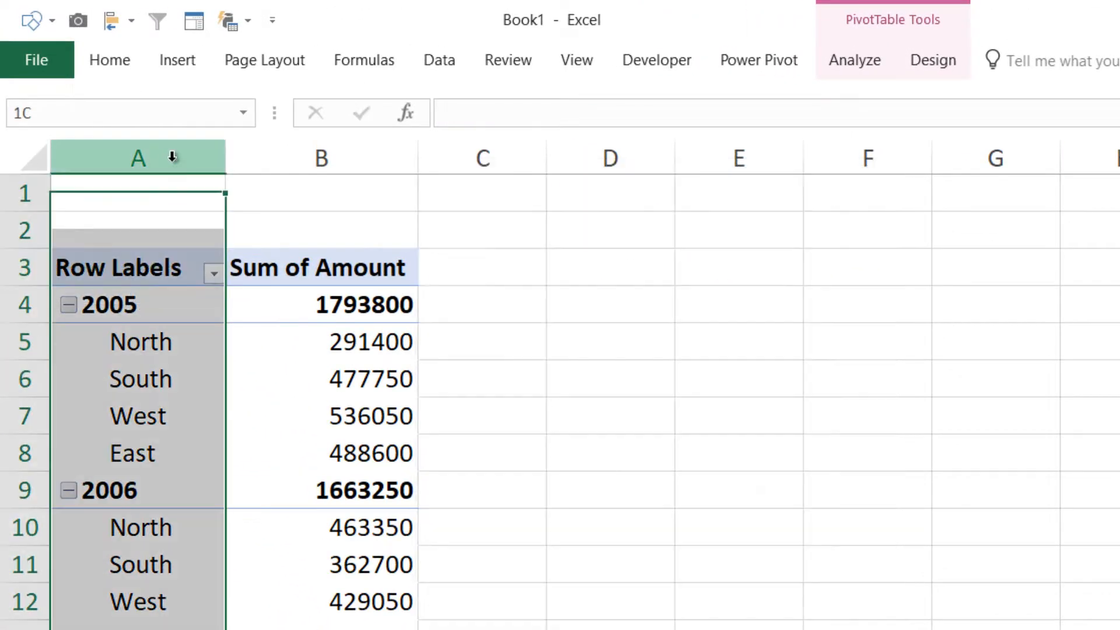
pyautogui.click(120, 300)
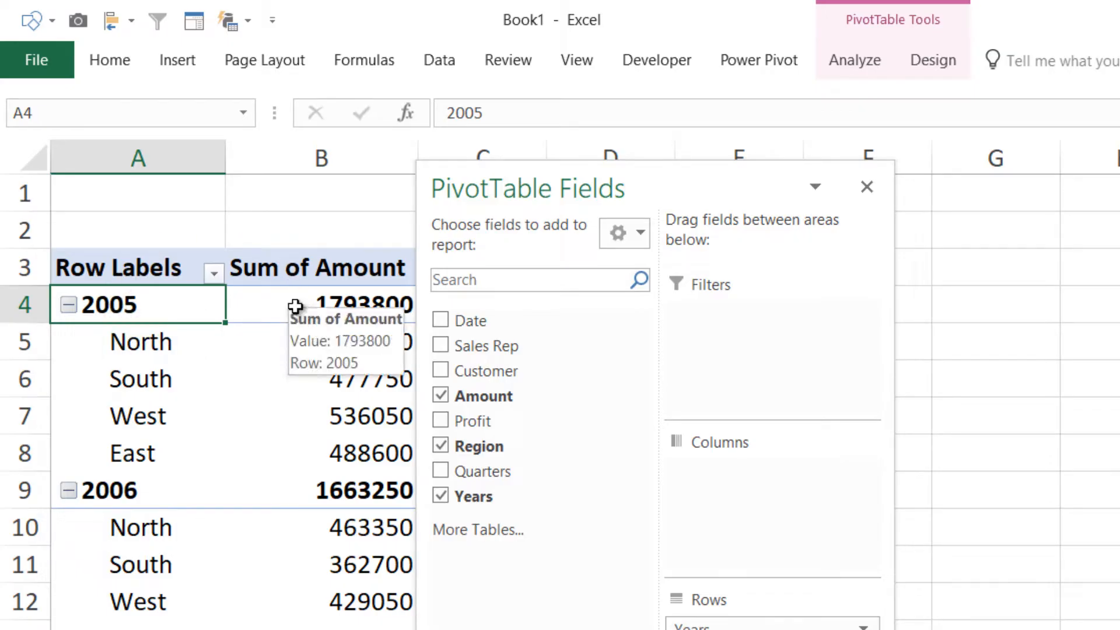
pyautogui.moveTo(580, 190); pyautogui.dragTo(831, 194)
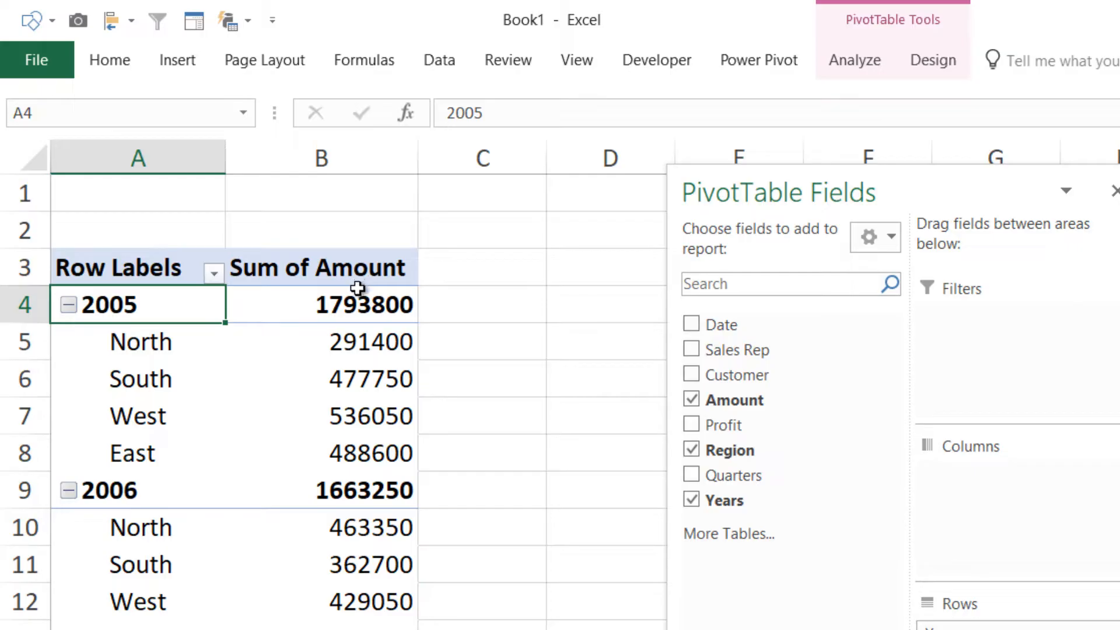
pyautogui.click(947, 65)
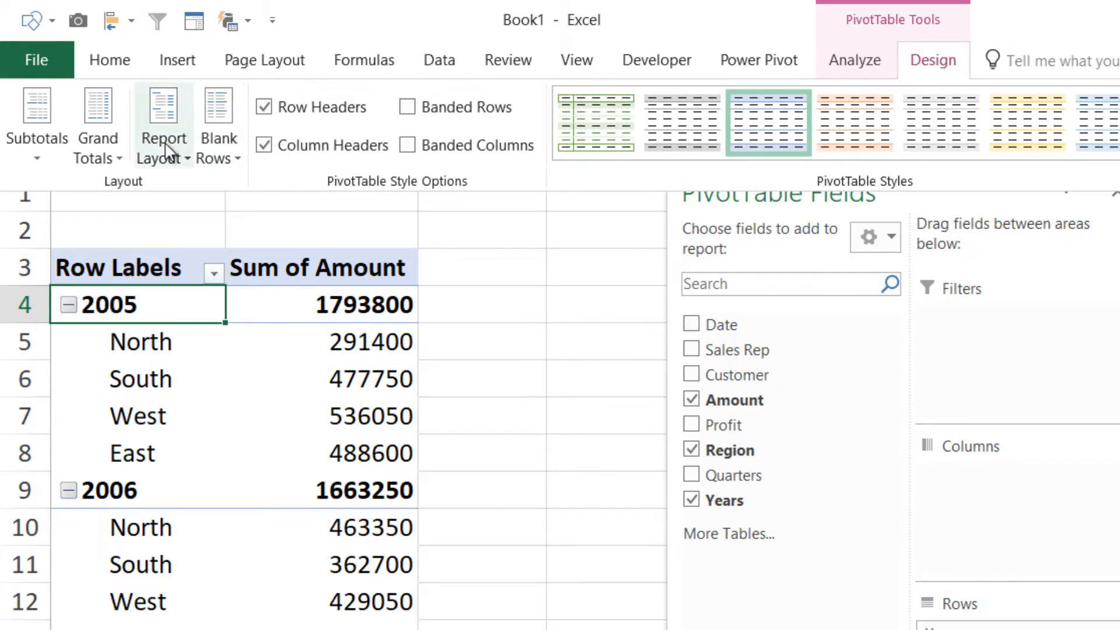
pyautogui.click(166, 146)
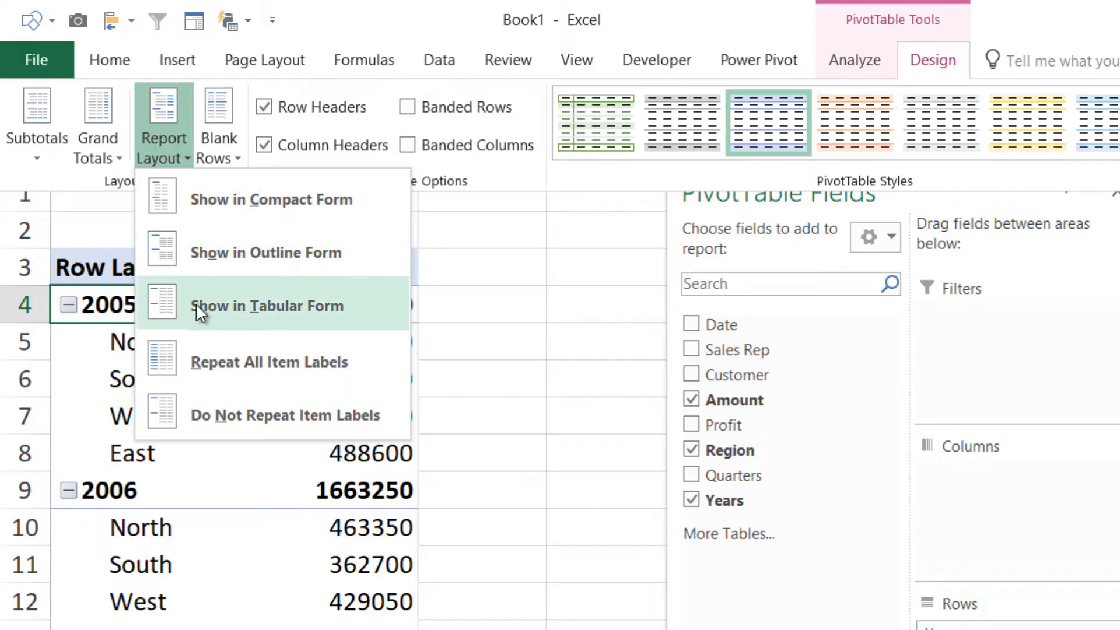
pyautogui.click(236, 324)
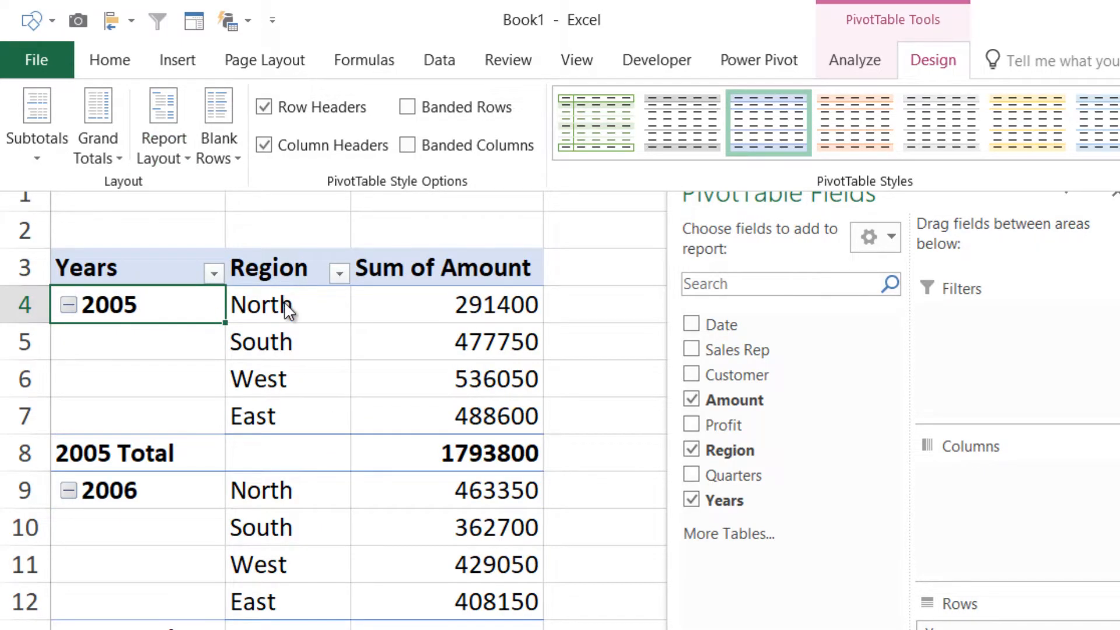
pyautogui.click(490, 318)
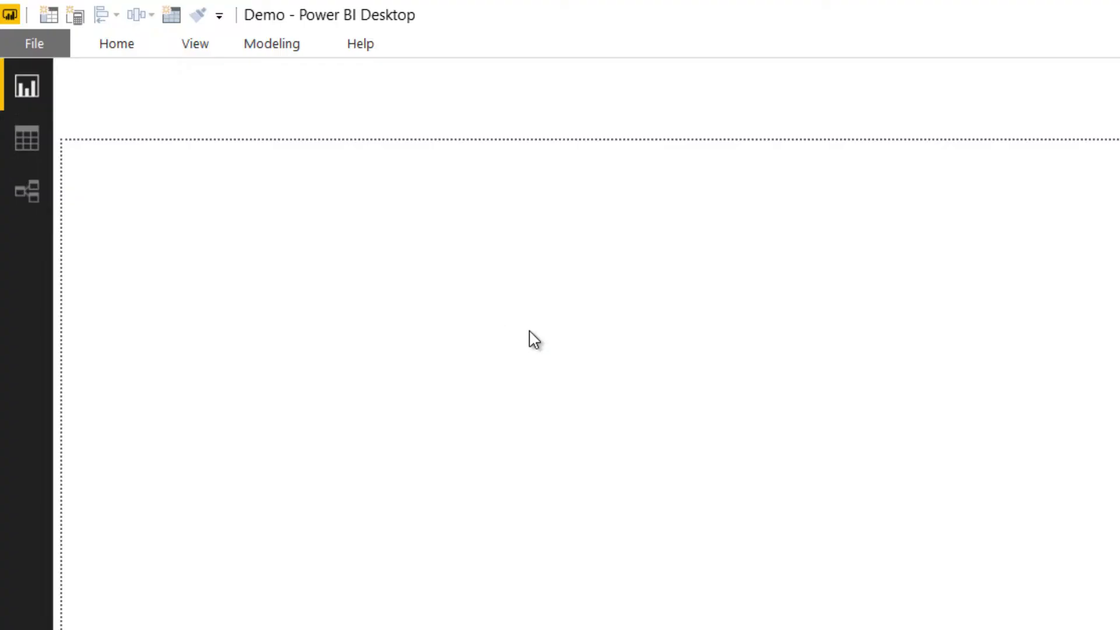
# Switch to the Power BI Desktop report and turn off the stepped layout for the matrix's row headers.
pyautogui.click(842, 220)
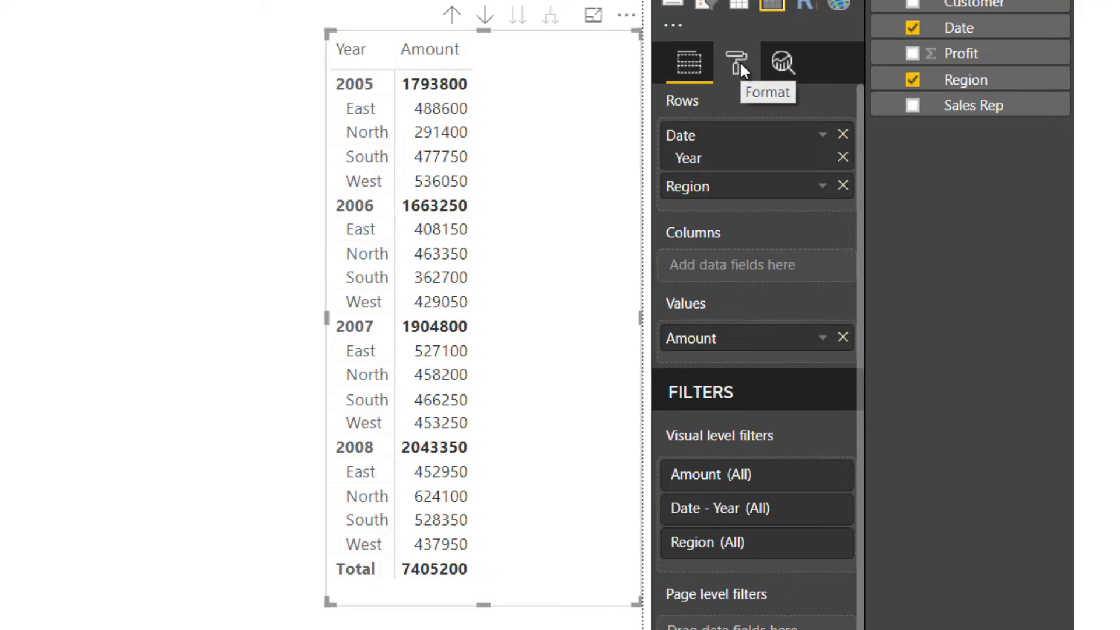
pyautogui.click(739, 60)
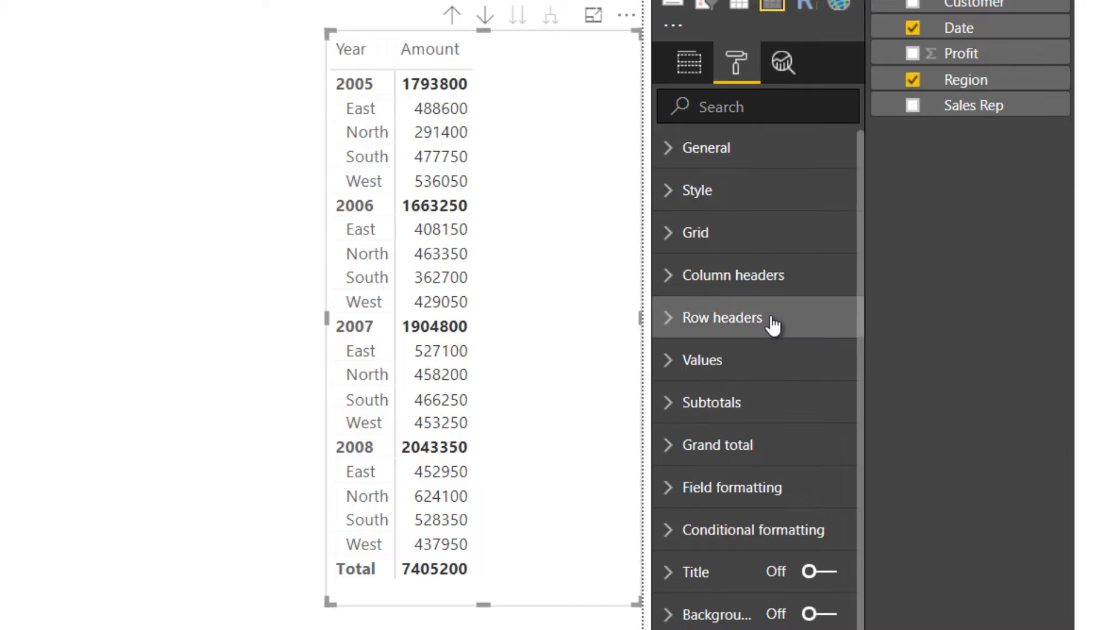
pyautogui.scroll(-1, 770, 320)
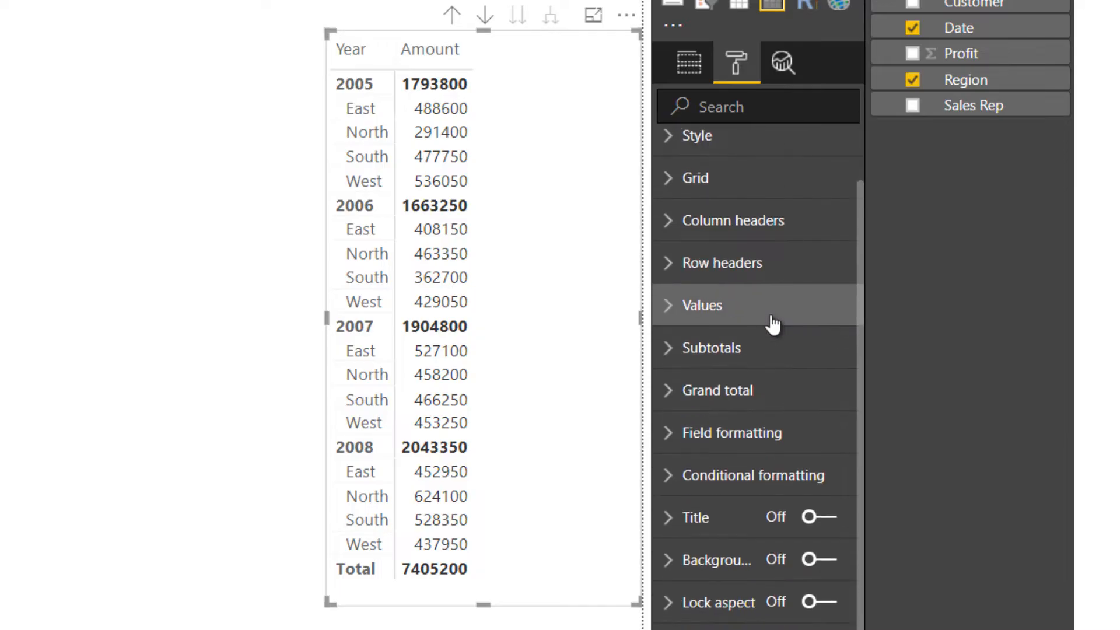
pyautogui.click(713, 277)
pyautogui.scroll(-3, 708, 276)
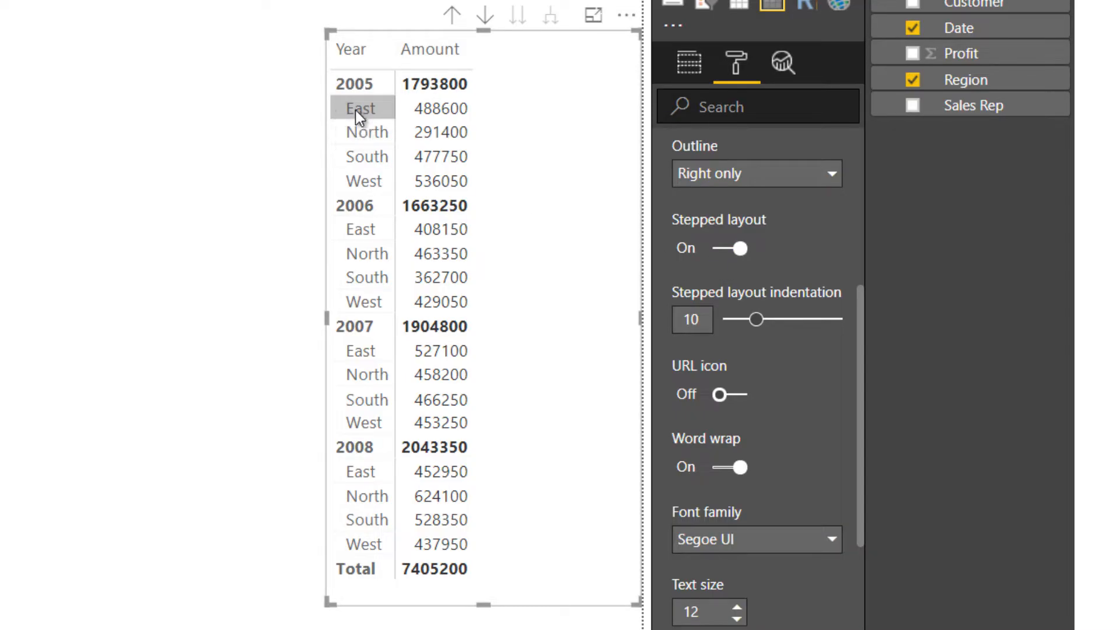
pyautogui.click(726, 256)
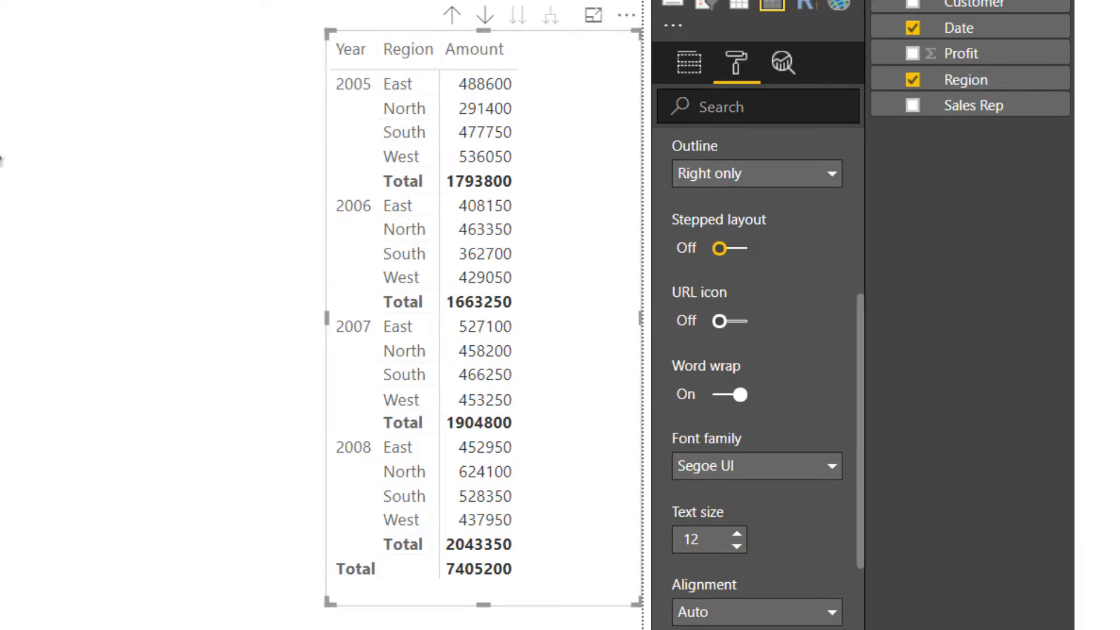
pyautogui.click(82, 127)
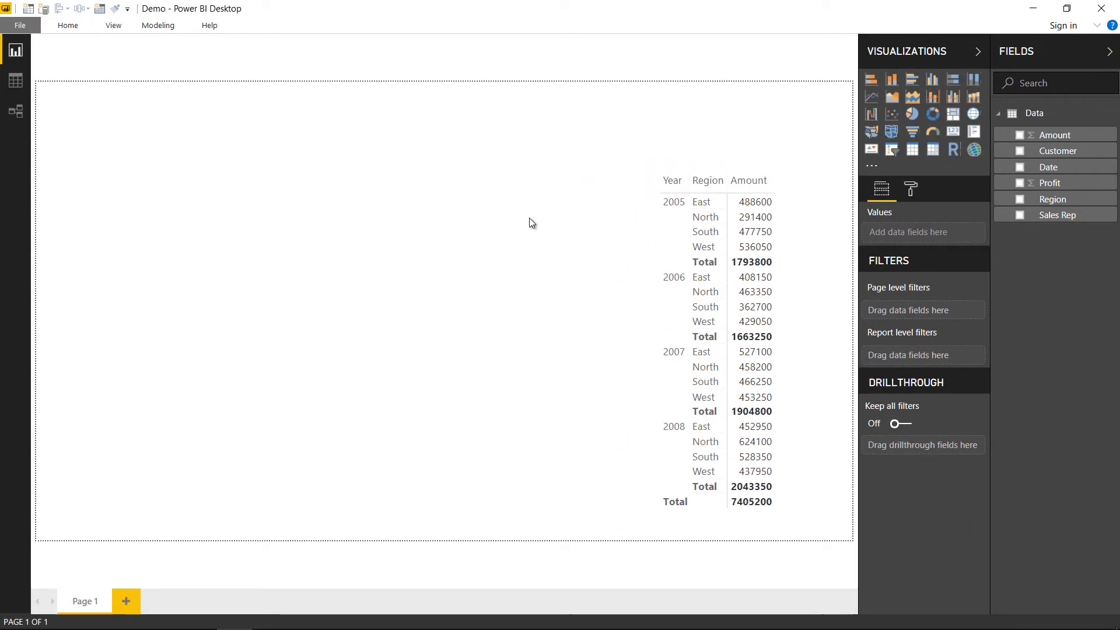
# Switch to Excel and examine the PivotTable's yearly subtotals and its grand total.
pyautogui.hotkey('alt', 'Tab')
pyautogui.moveTo(76, 263); pyautogui.dragTo(279, 264)
pyautogui.scroll(-2, 274, 285)
pyautogui.click(249, 485)
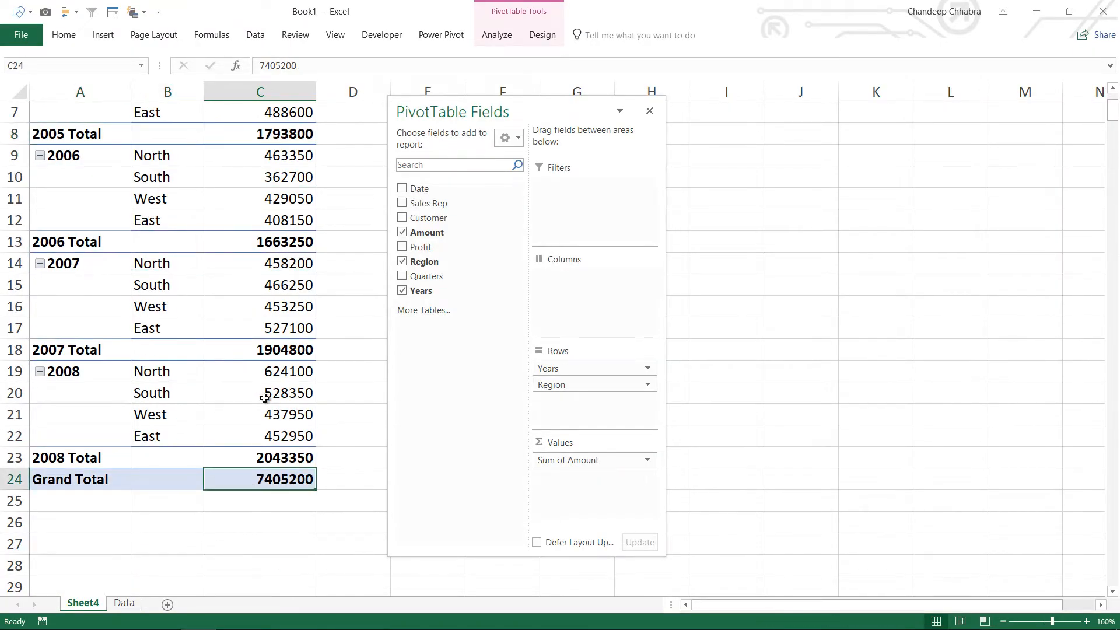
pyautogui.scroll(2, 265, 391)
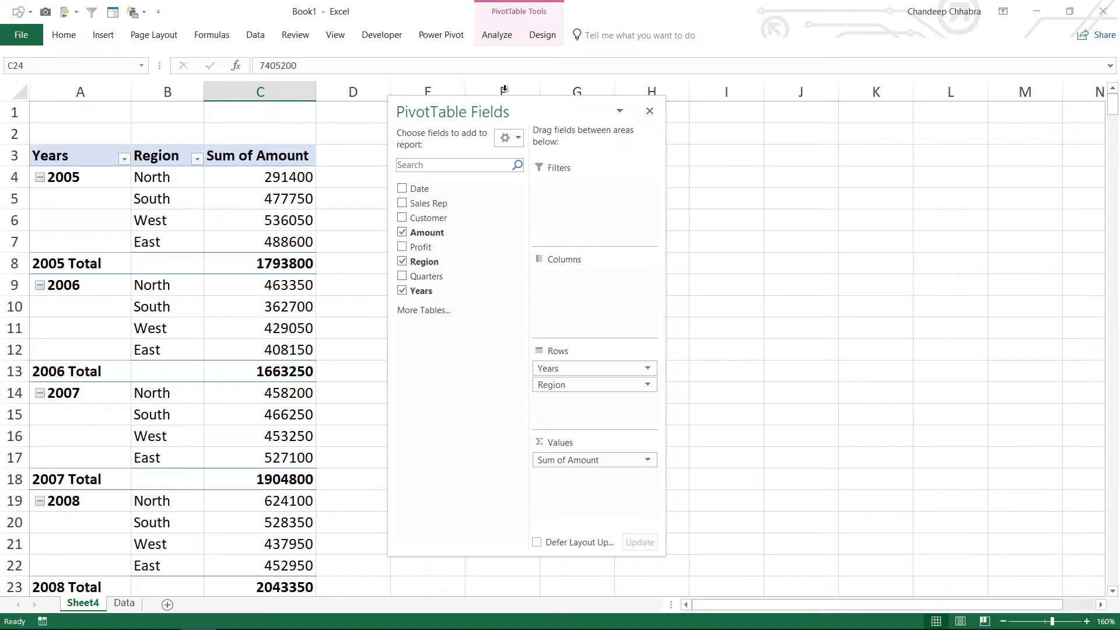
pyautogui.click(542, 35)
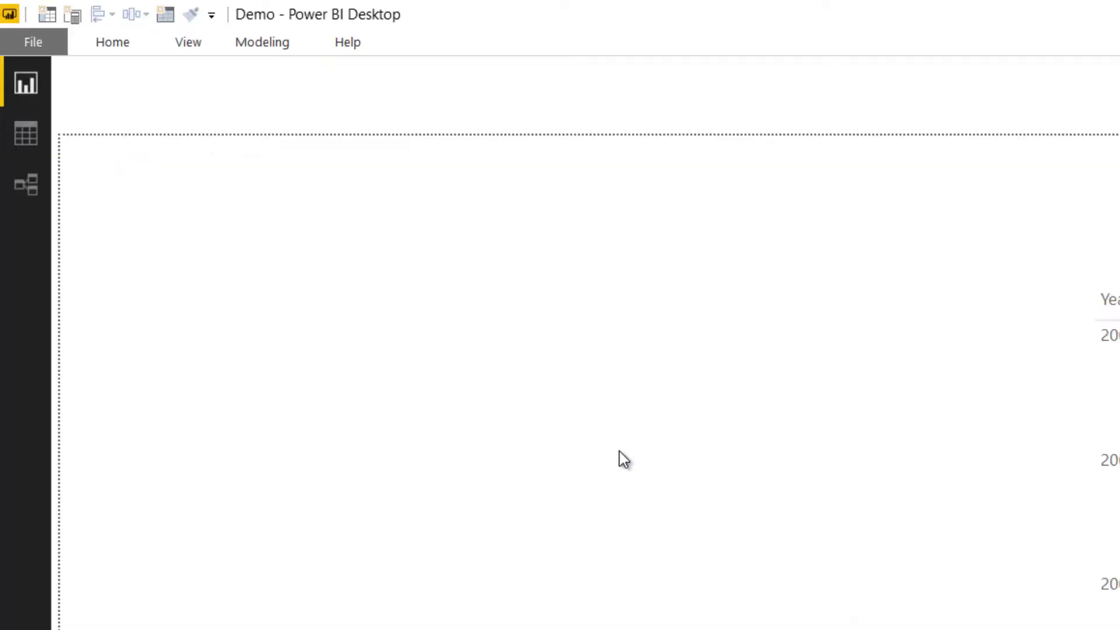
# In Power BI Desktop, turn the matrix's row subtotals off and back on, and view its grand total formatting options.
pyautogui.click(1111, 525)
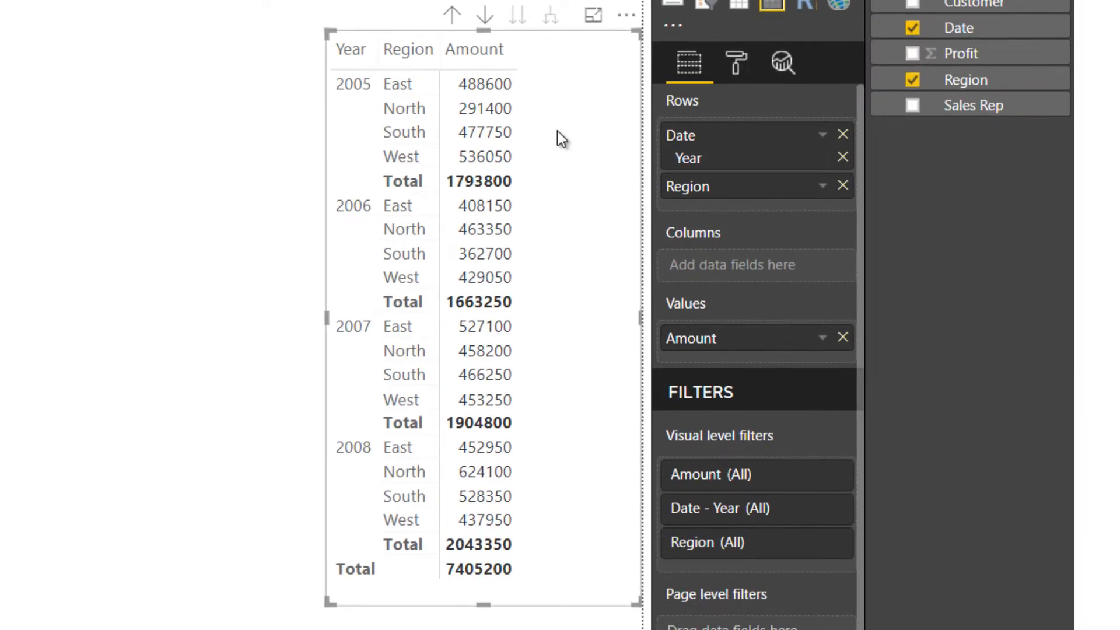
pyautogui.click(735, 63)
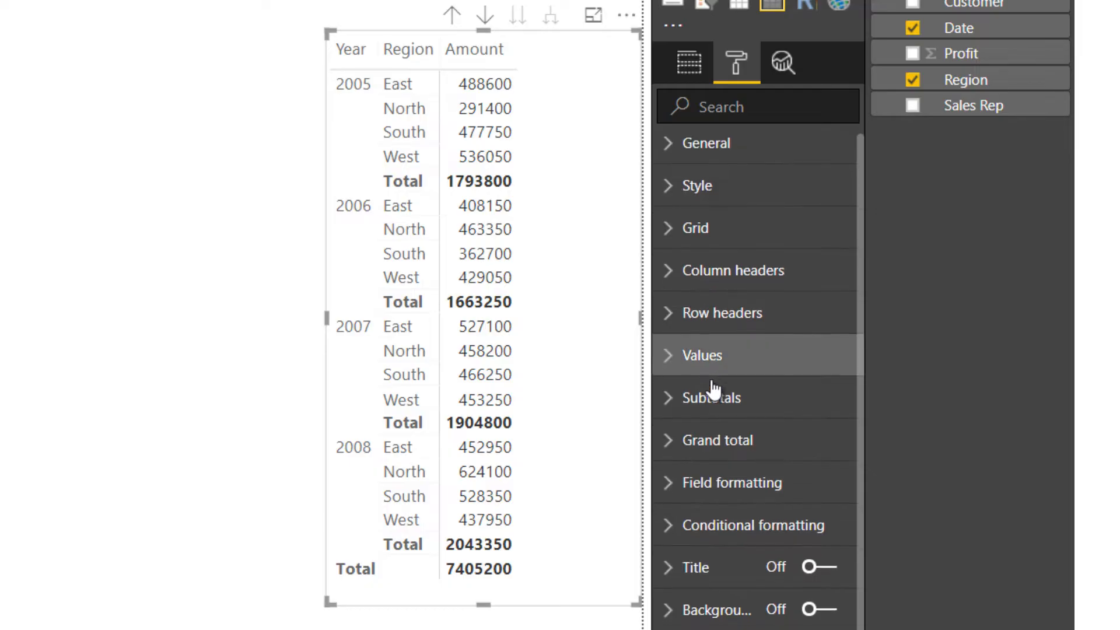
pyautogui.scroll(-1, 718, 367)
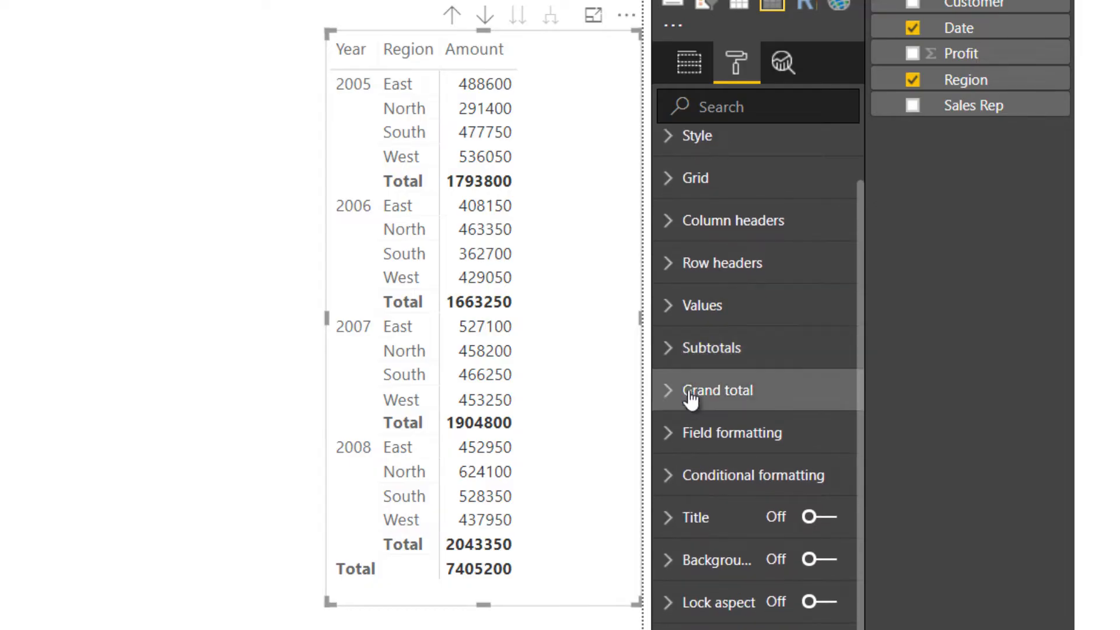
pyautogui.click(701, 357)
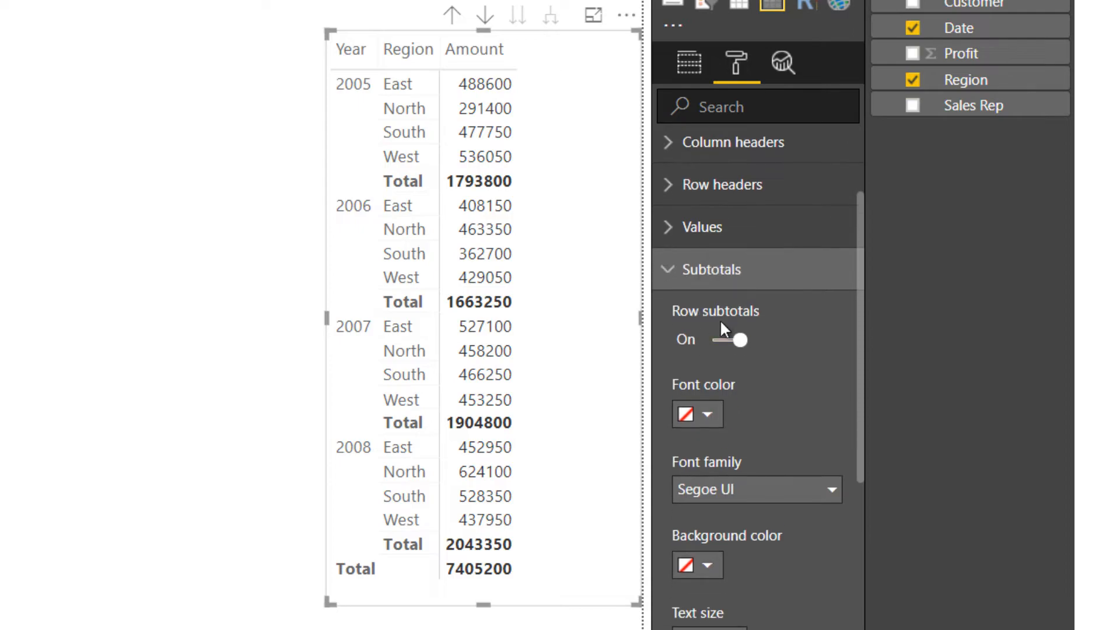
pyautogui.click(729, 344)
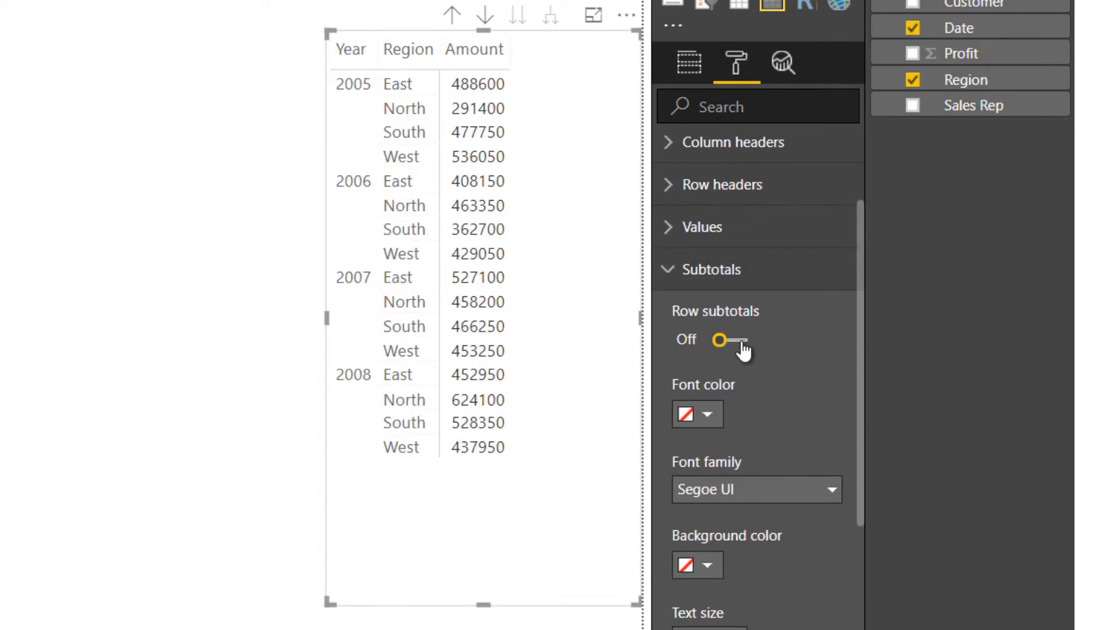
pyautogui.click(736, 344)
pyautogui.click(751, 286)
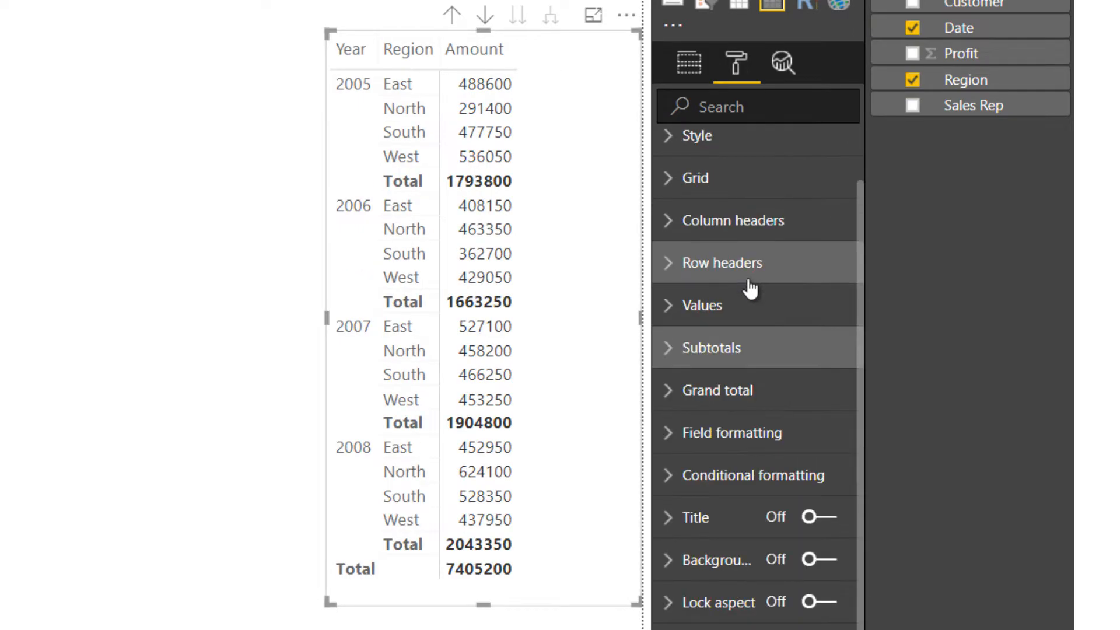
pyautogui.click(713, 397)
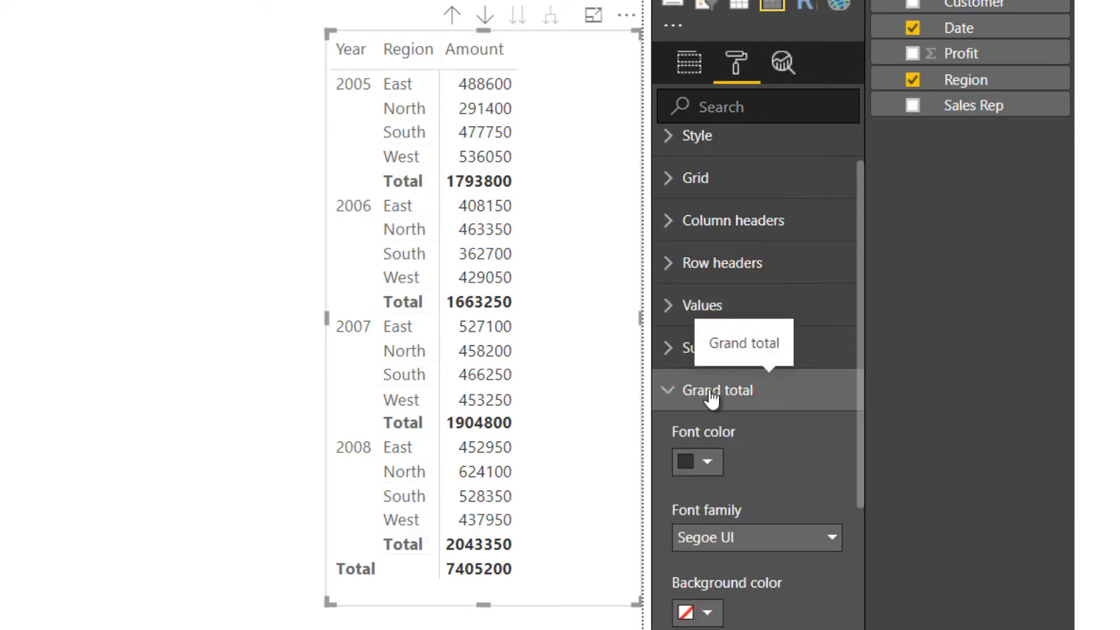
pyautogui.click(94, 159)
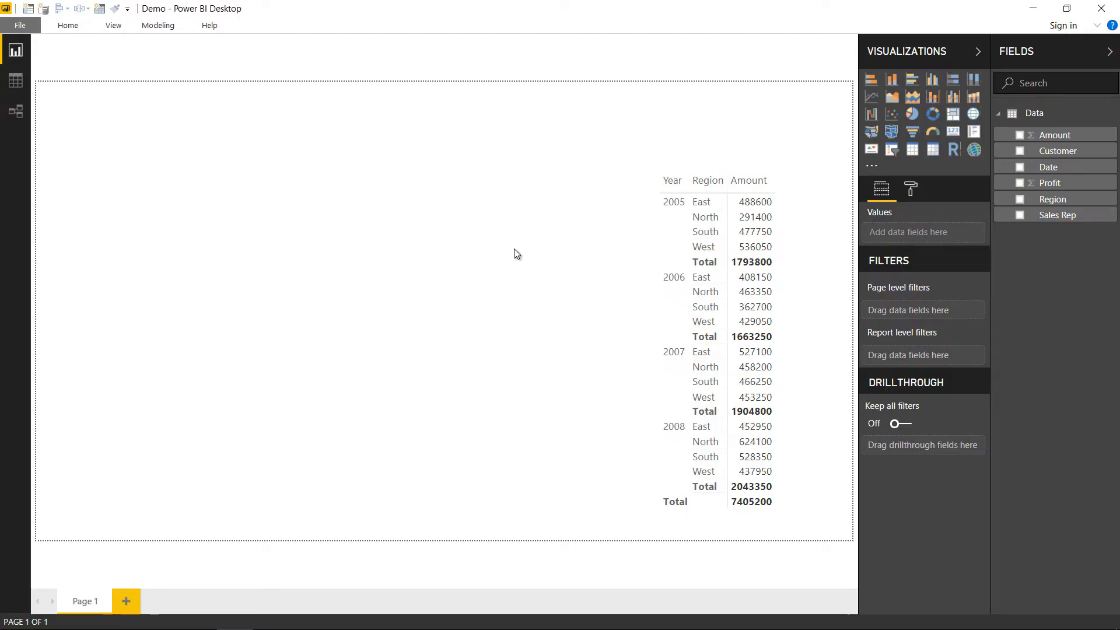
# Switch to Excel and rename the PivotTable's Sum of Amount header to "Amount " with a trailing space.
pyautogui.hotkey('alt', 'Tab')
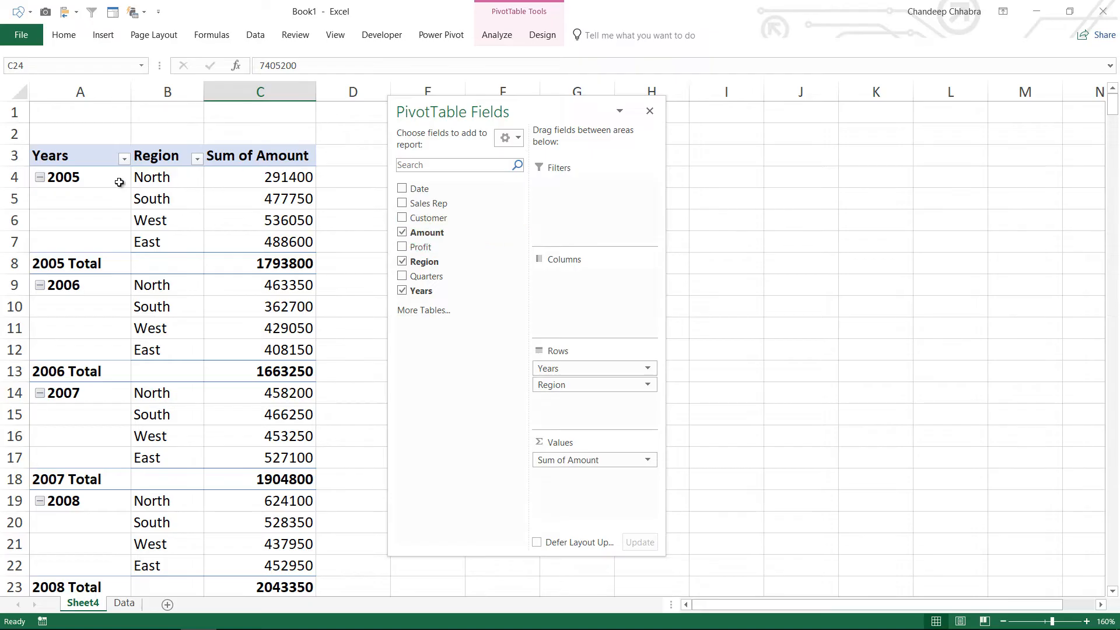
pyautogui.click(236, 157)
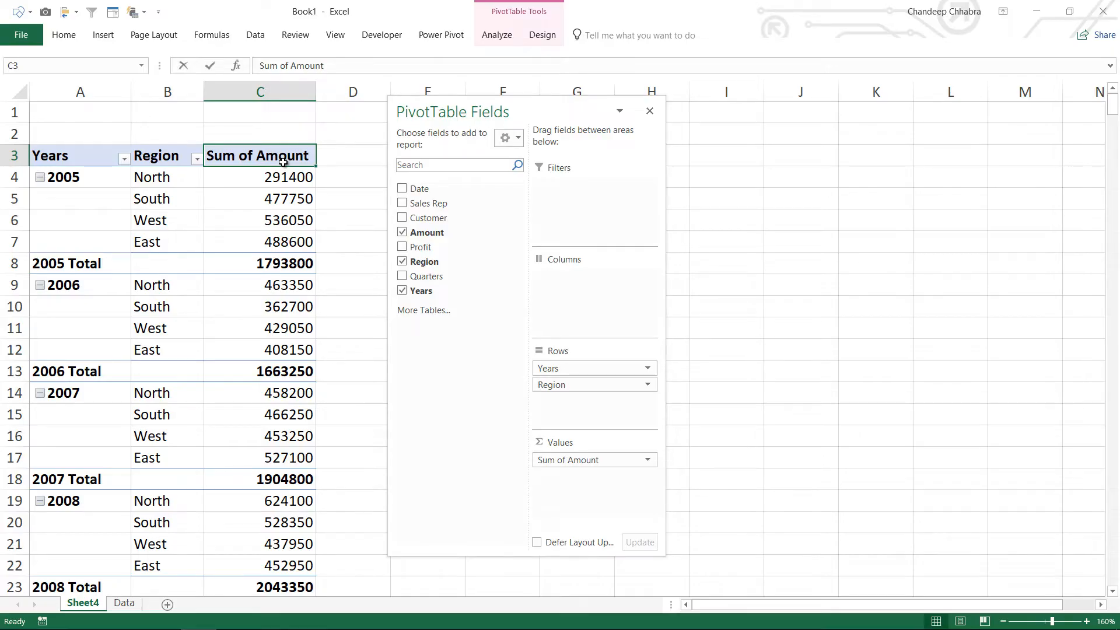
pyautogui.write('Amou')
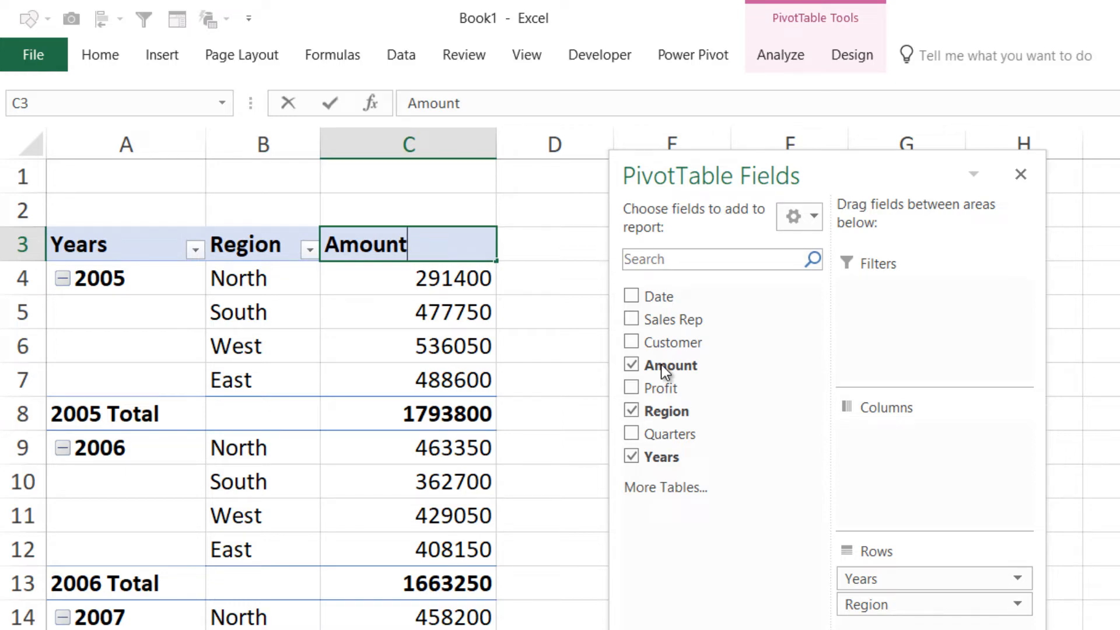
pyautogui.press('Return')
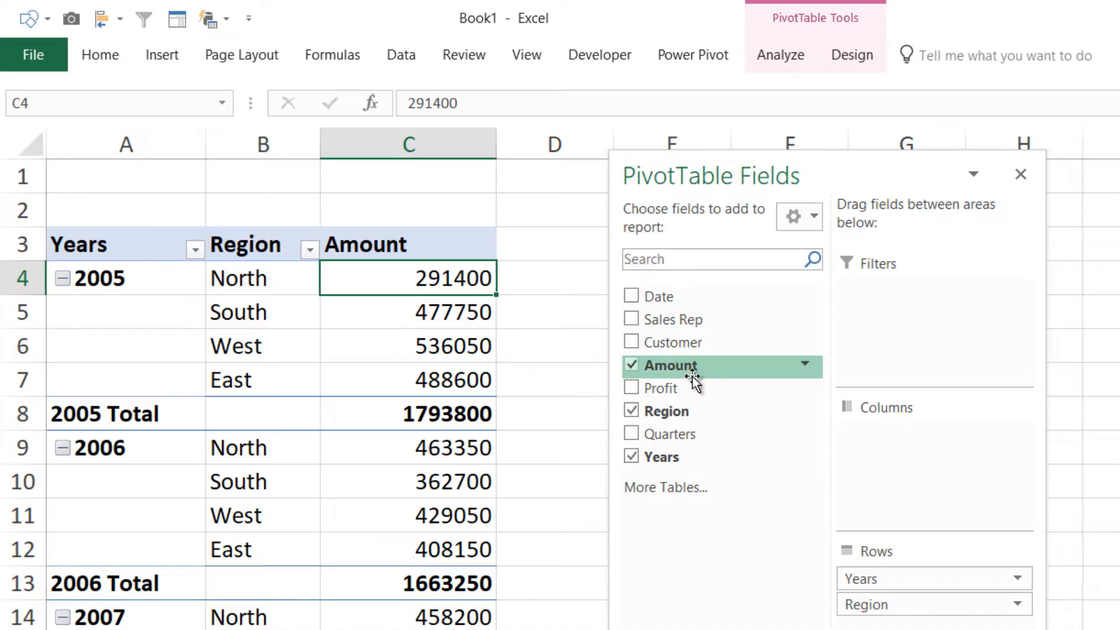
pyautogui.click(439, 255)
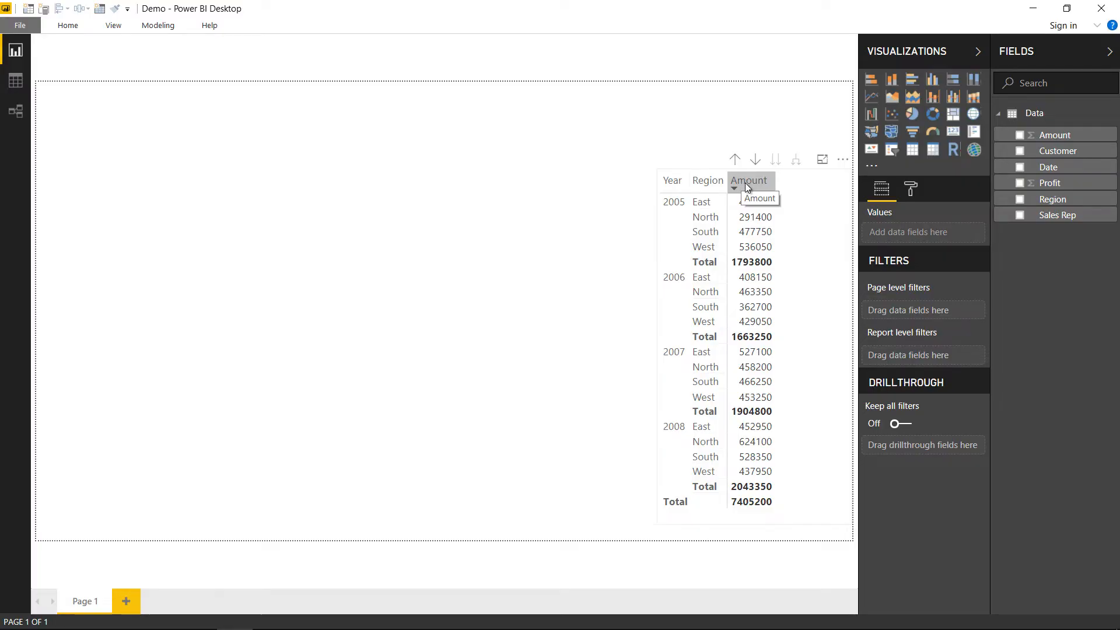
# Switch to Power BI Desktop and rename the matrix's Amount value field to Sales.
pyautogui.click(784, 197)
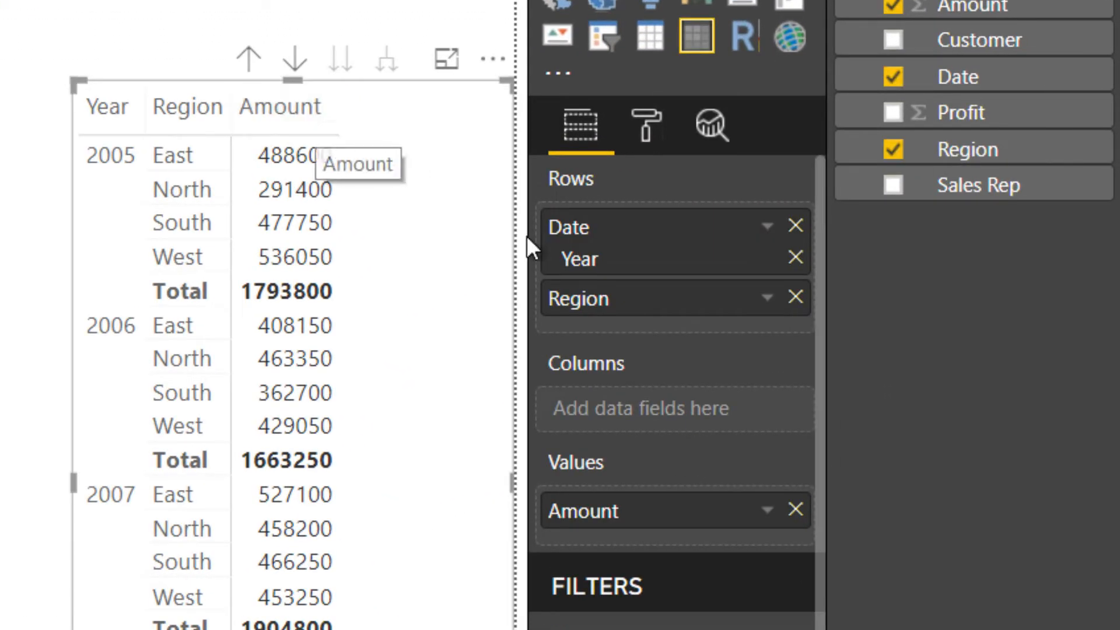
pyautogui.doubleClick(607, 513)
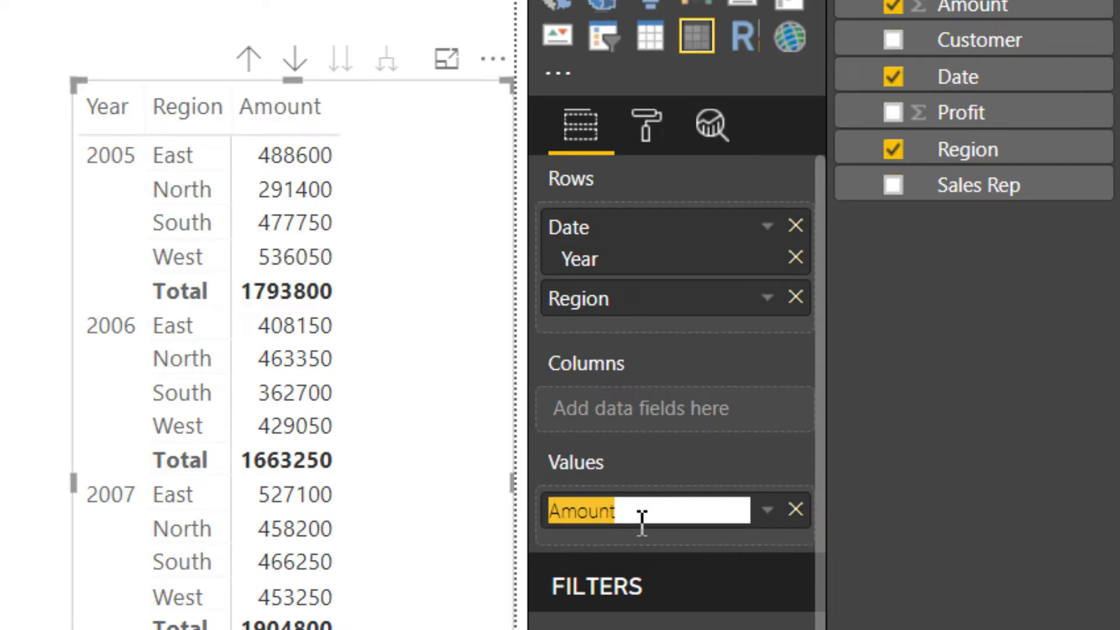
pyautogui.press('BackSpace')
pyautogui.write('Sales')
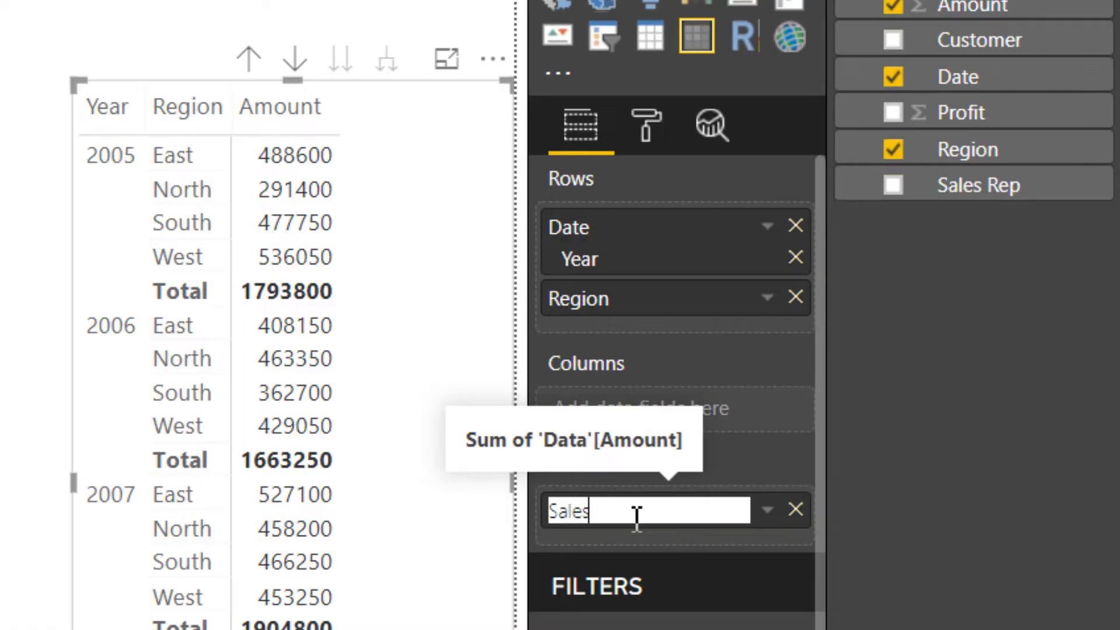
pyautogui.press('Return')
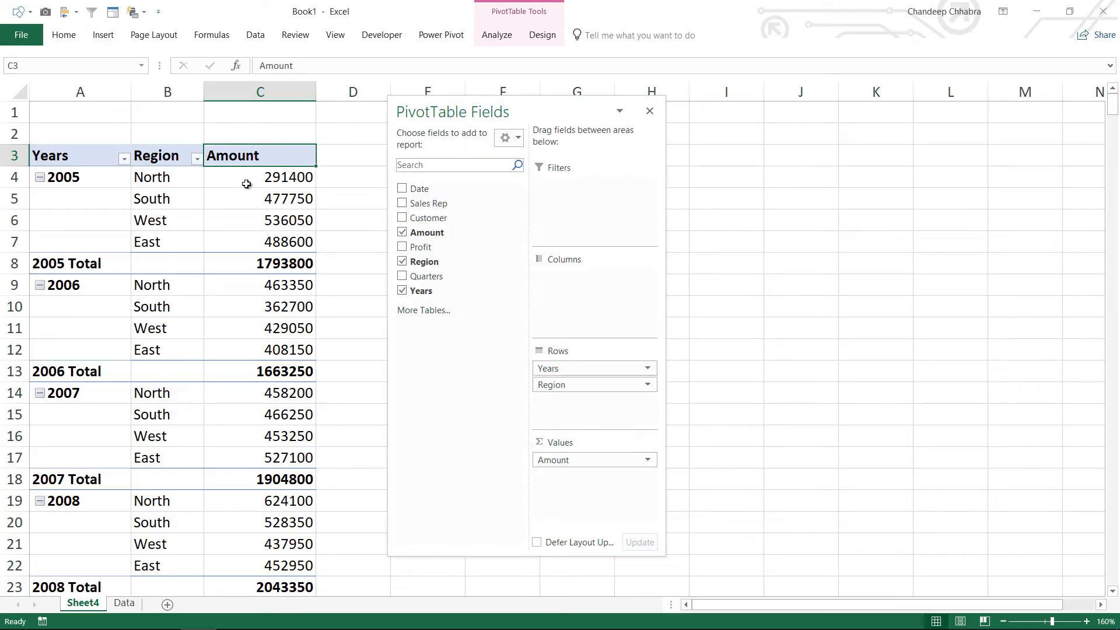
# View the sorting options available for the PivotTable's Amount values, Region items and Years items.
pyautogui.rightClick(246, 184)
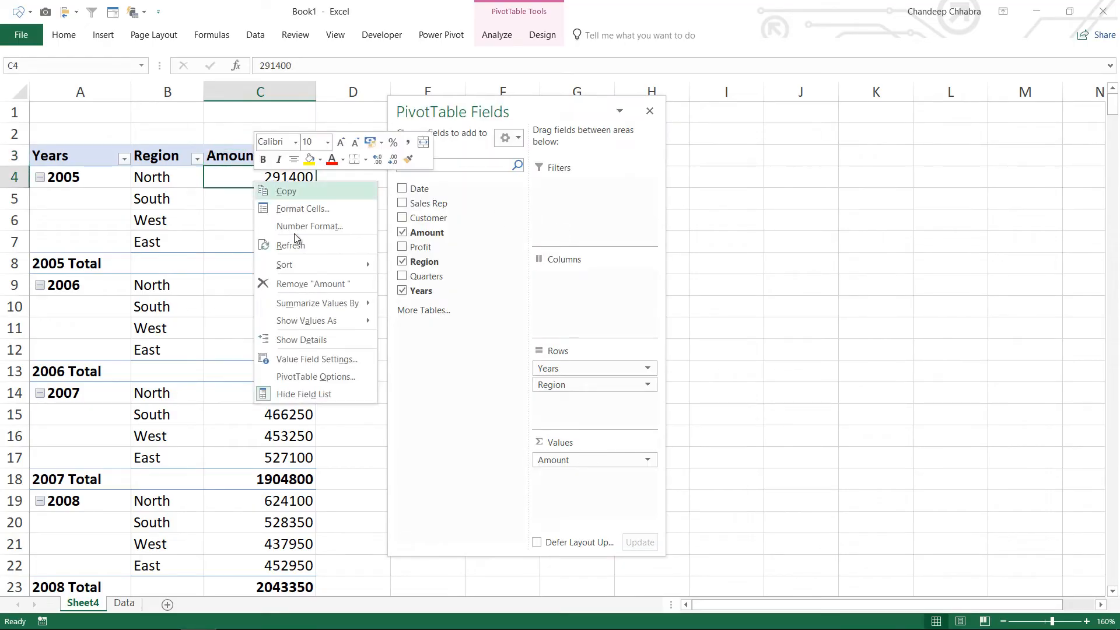
pyautogui.rightClick(137, 178)
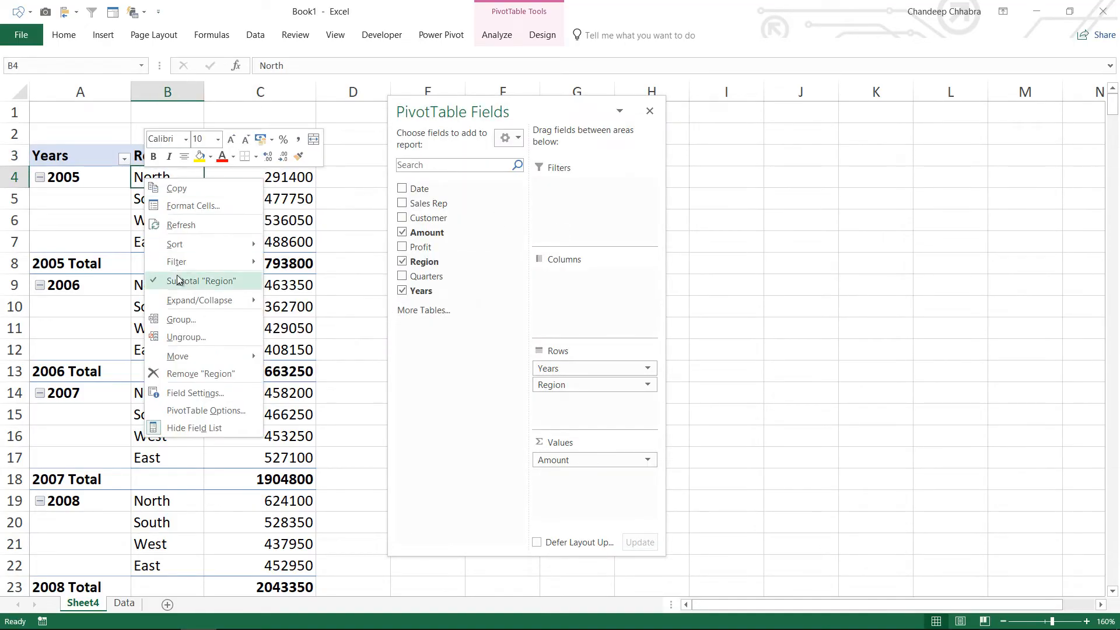
pyautogui.rightClick(87, 185)
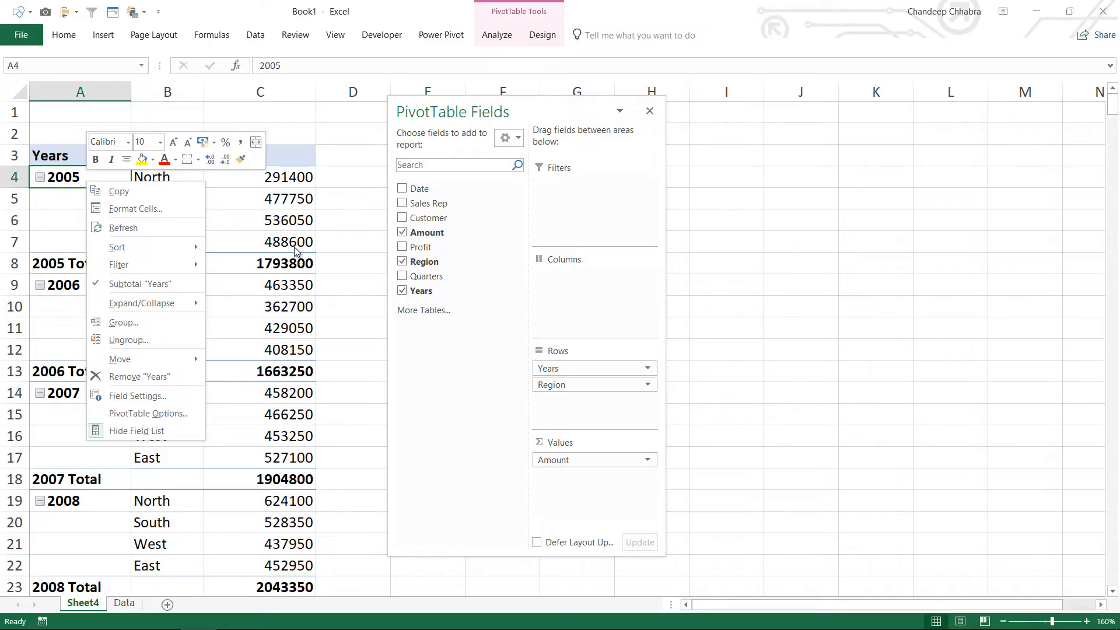
# Switch to Power BI Desktop and try sorting the matrix by Sales ascending, followed by Region ascending.
pyautogui.hotkey('alt', 'Tab')
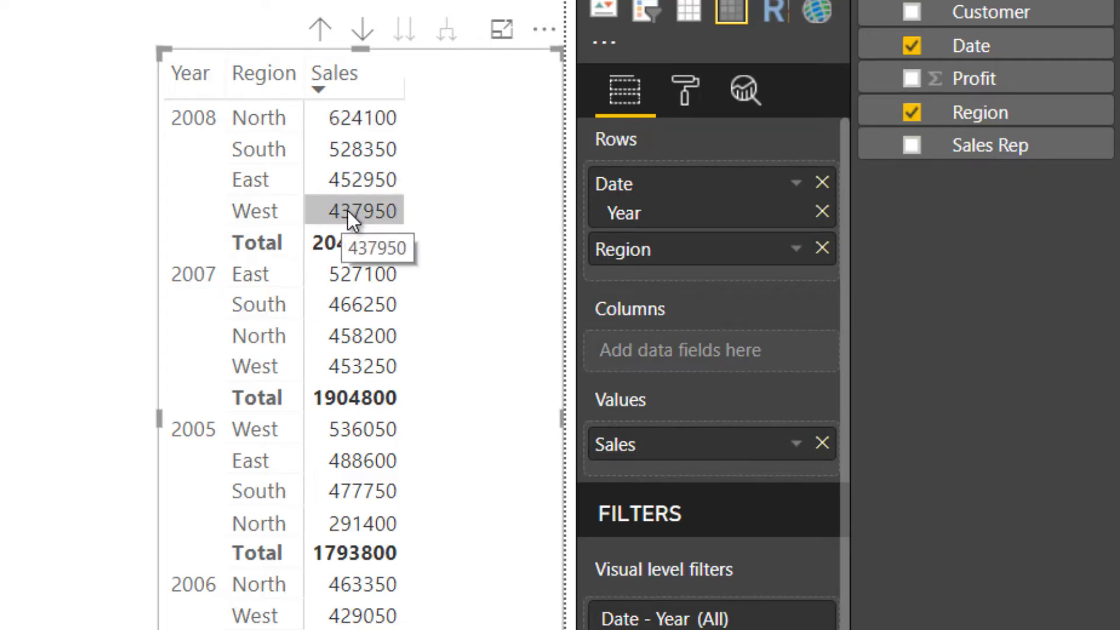
pyautogui.click(347, 89)
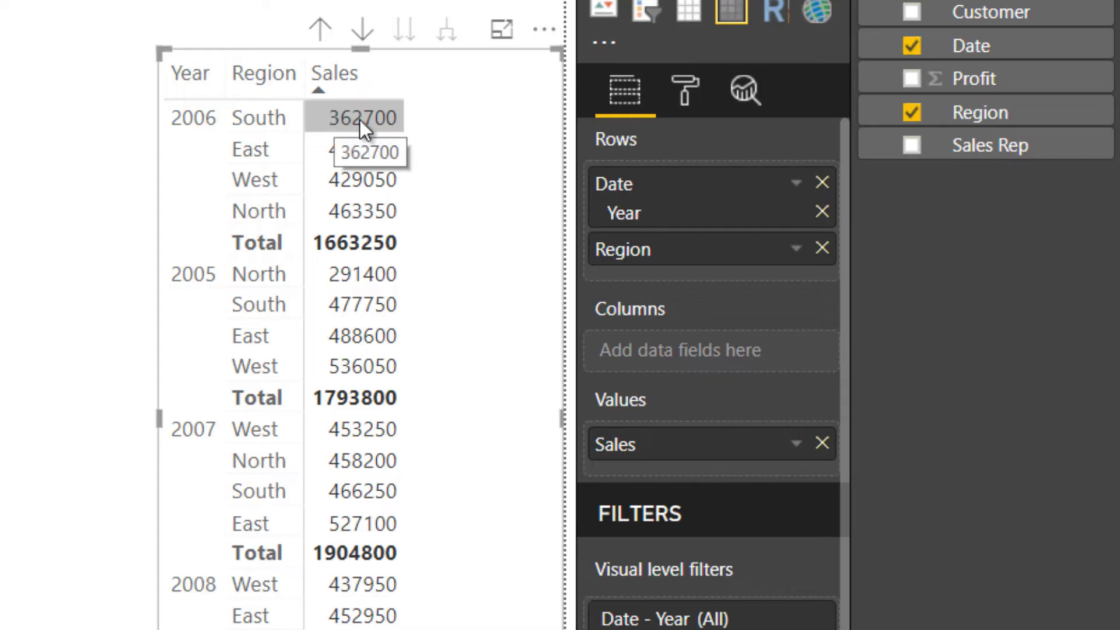
pyautogui.click(263, 85)
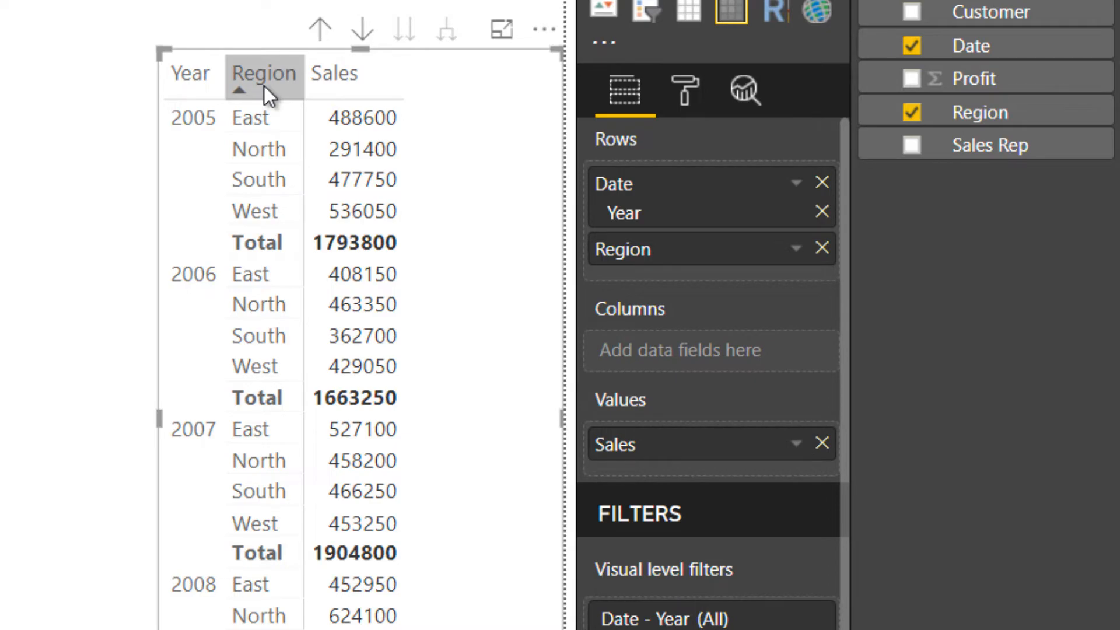
# Sort the matrix by Year, trying descending order before settling on ascending, and deselect the matrix.
pyautogui.click(185, 88)
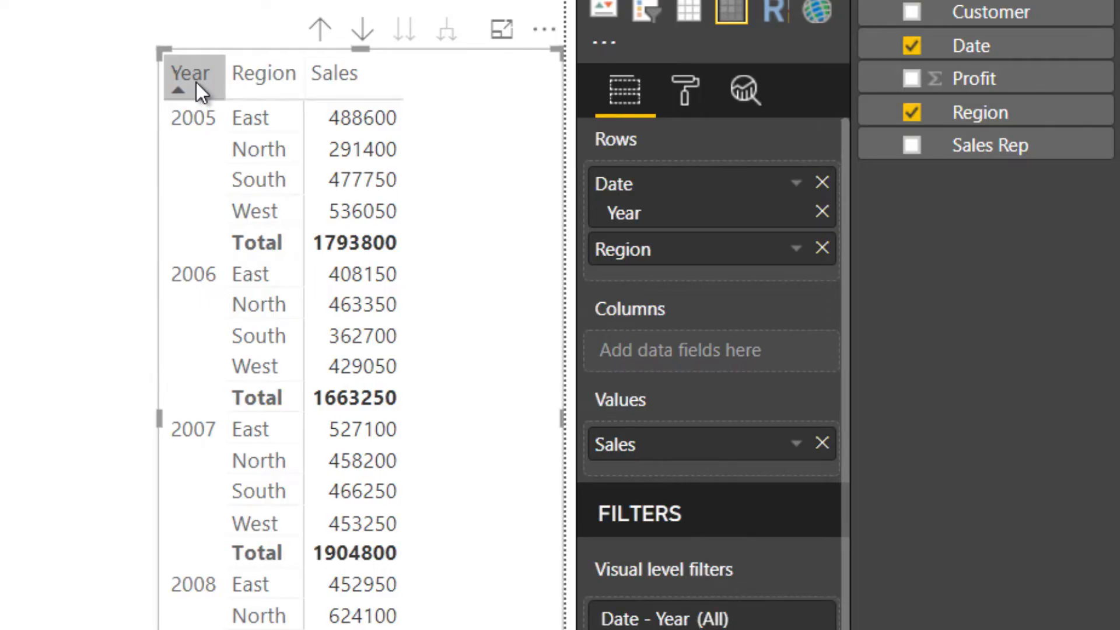
pyautogui.click(196, 82)
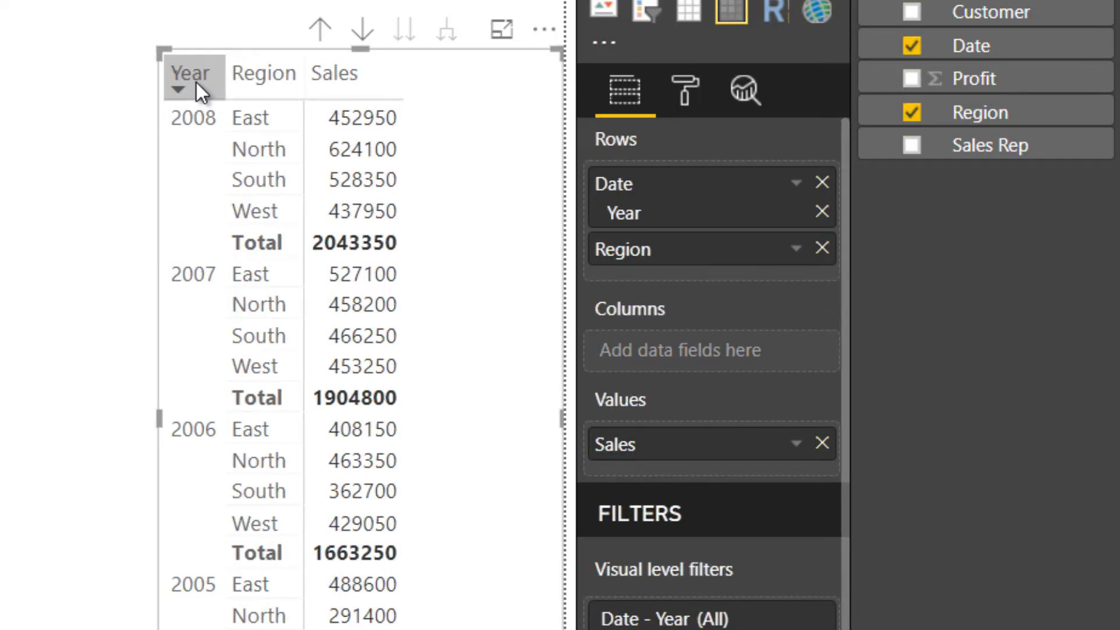
pyautogui.click(196, 82)
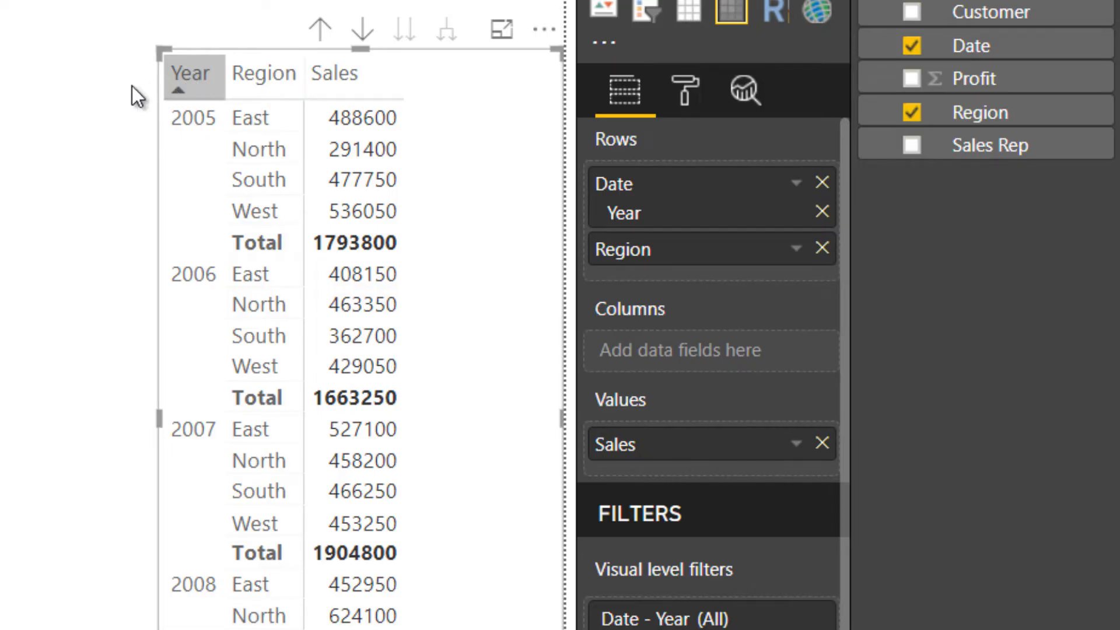
pyautogui.click(151, 133)
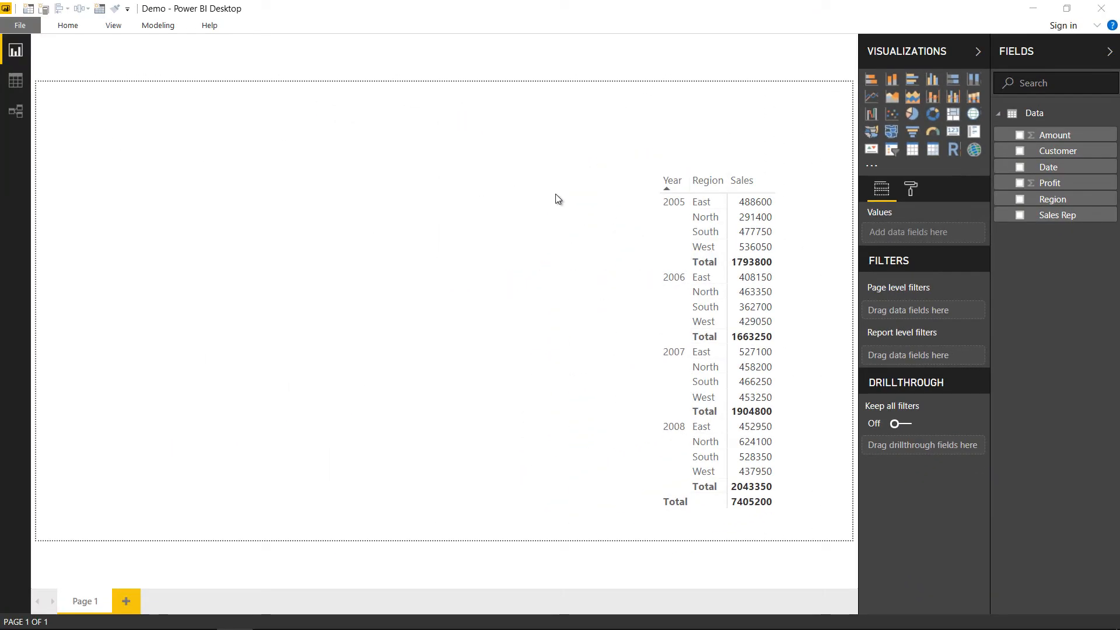
# Switch to Excel and view the Summarize Values By and Show Values As options for the PivotTable's Amount values.
pyautogui.hotkey('alt', 'Tab')
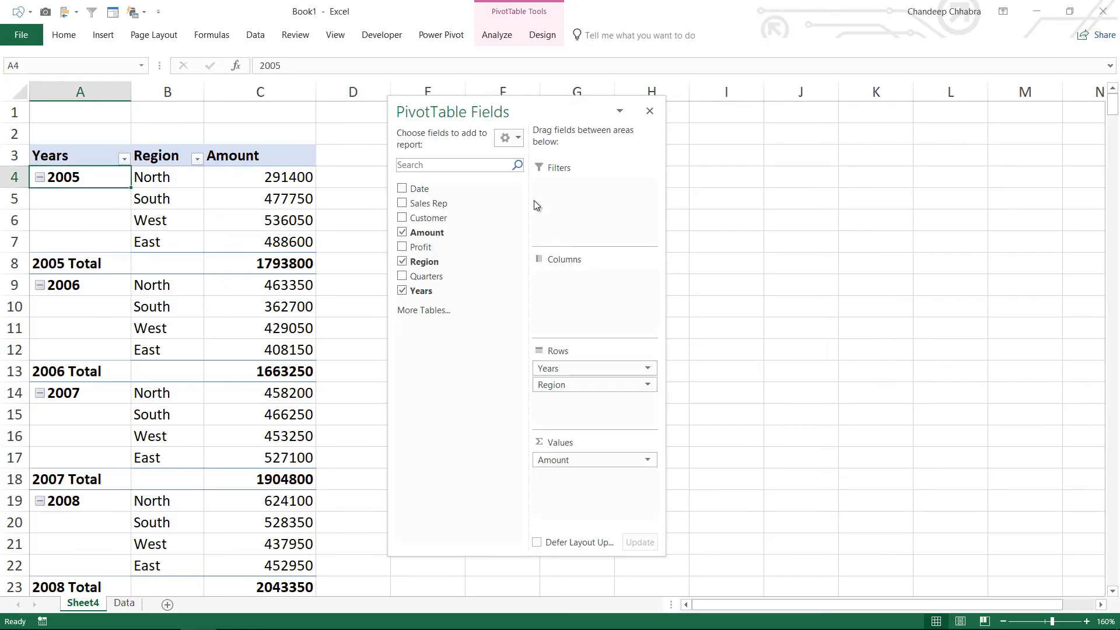
pyautogui.rightClick(265, 220)
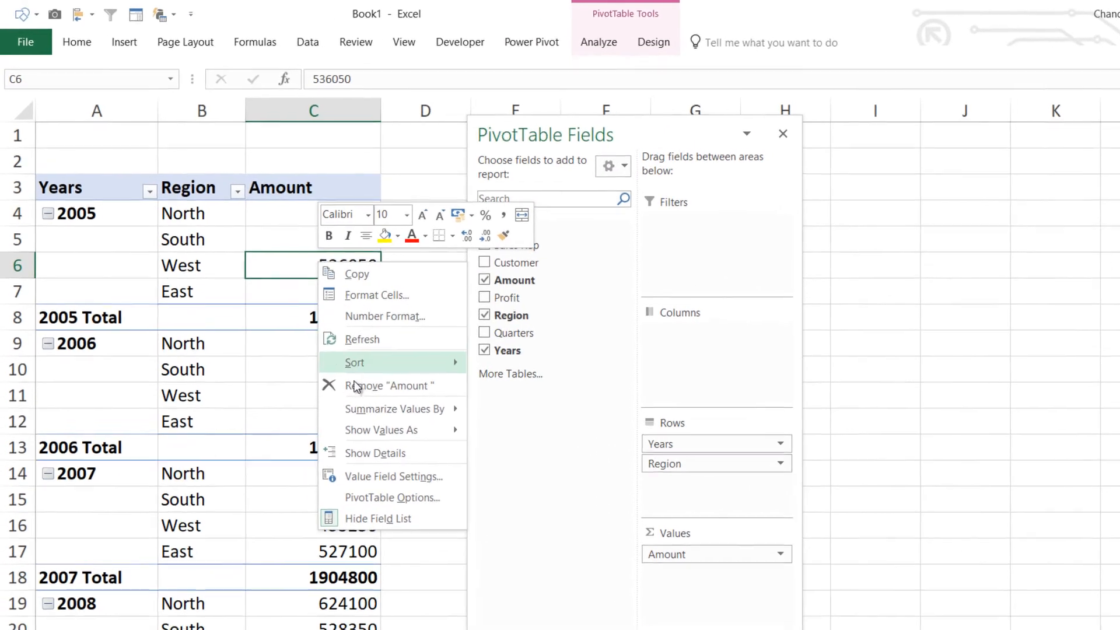
pyautogui.moveTo(294, 341)
pyautogui.moveTo(368, 428)
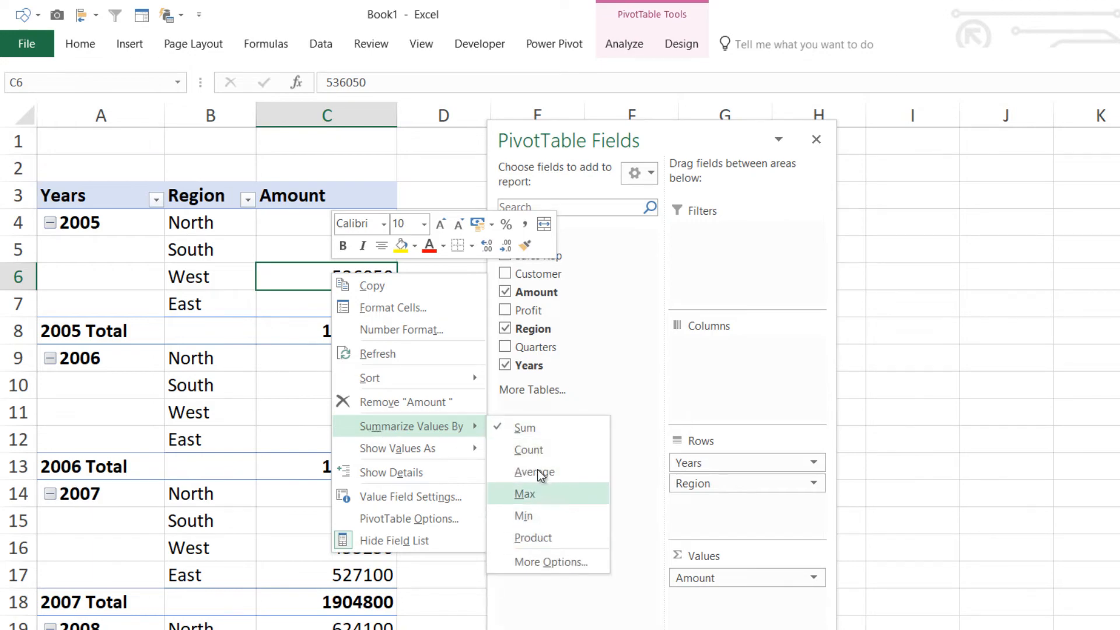
pyautogui.moveTo(391, 447)
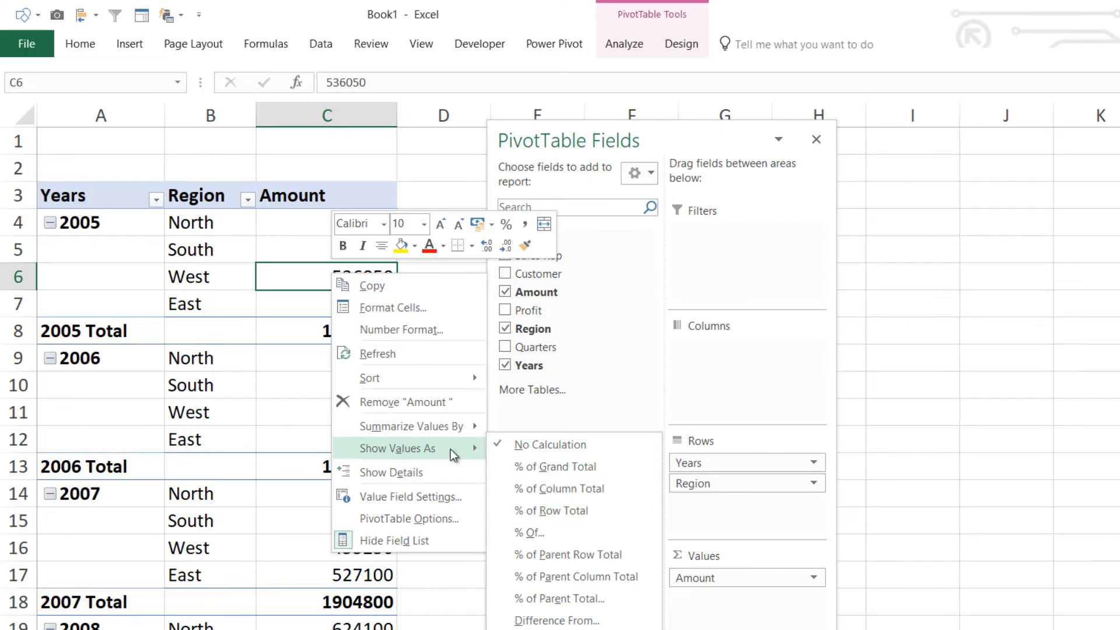
pyautogui.moveTo(433, 435)
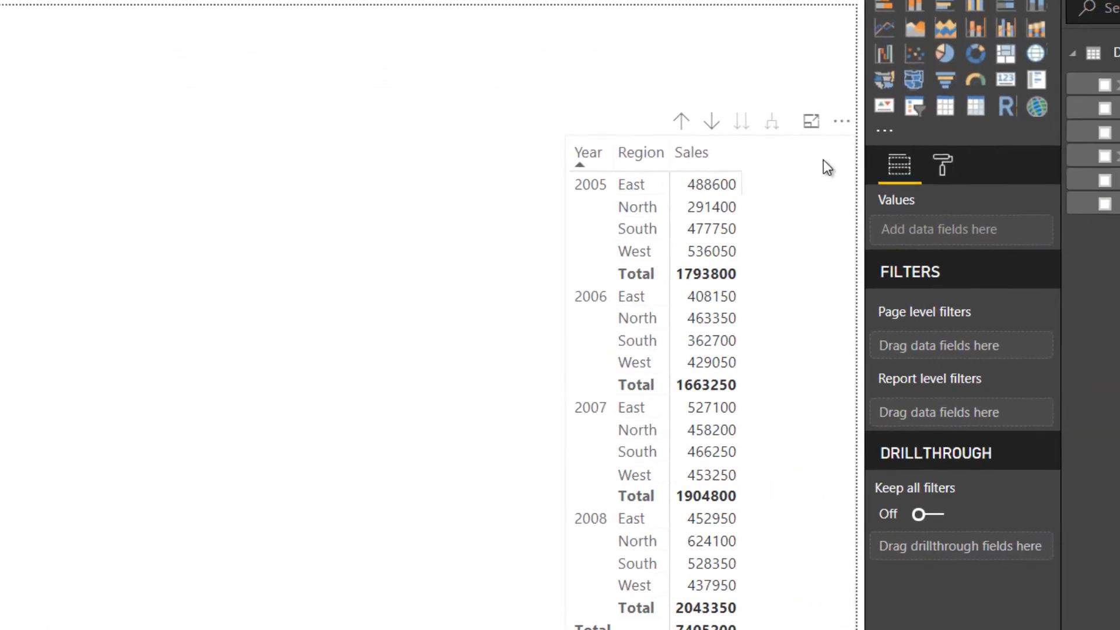
# In Power BI Desktop, select the matrix and view the aggregation and Show value as options of its Sales value field.
pyautogui.click(767, 173)
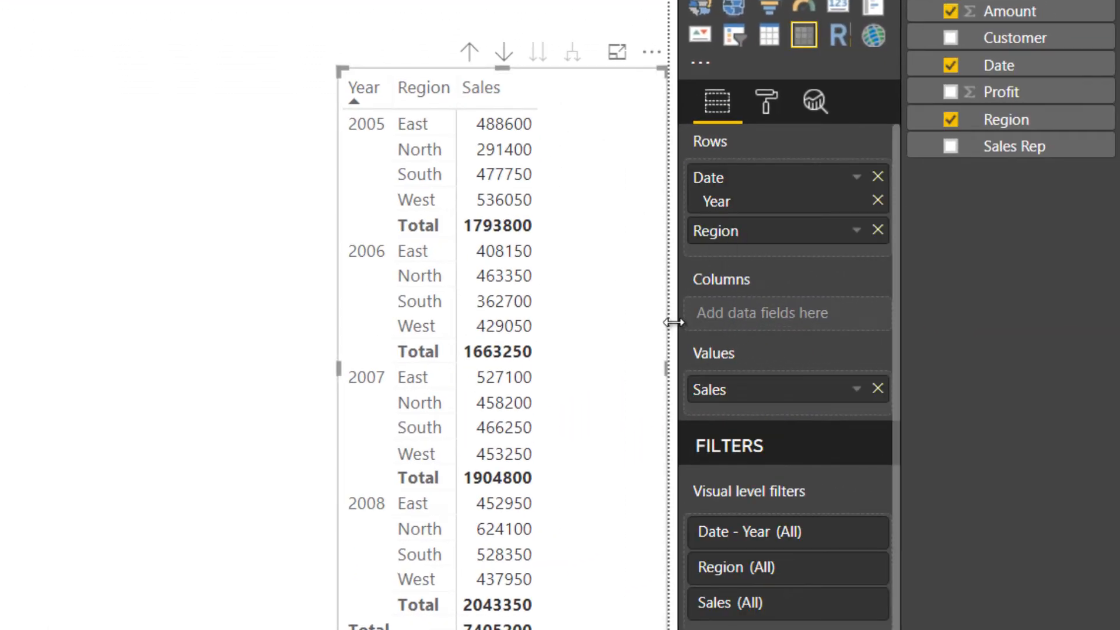
pyautogui.click(856, 389)
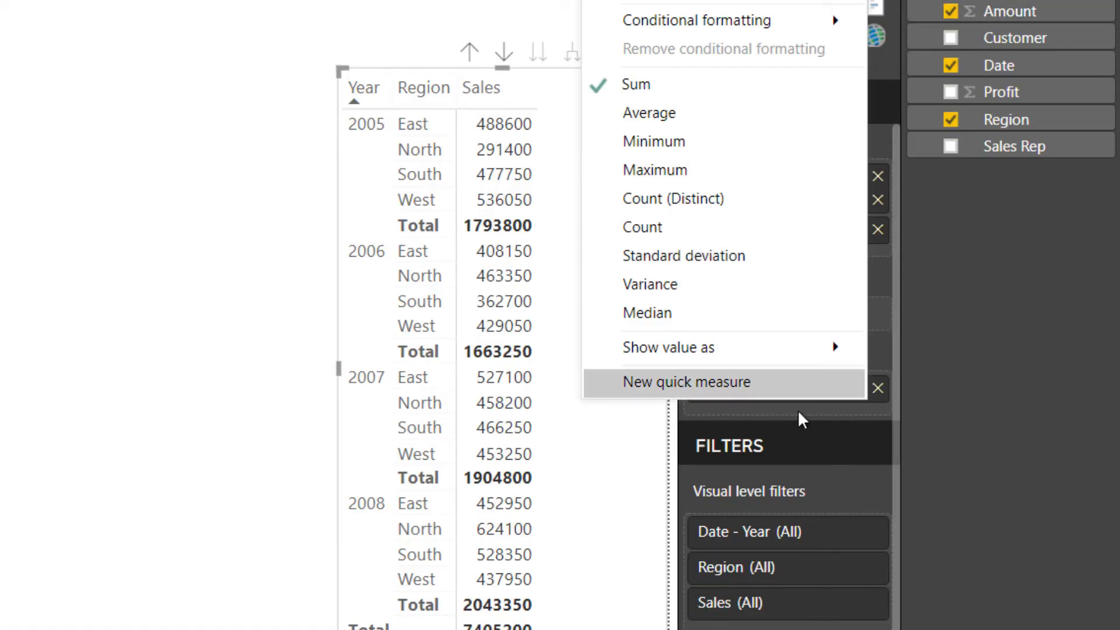
pyautogui.click(813, 408)
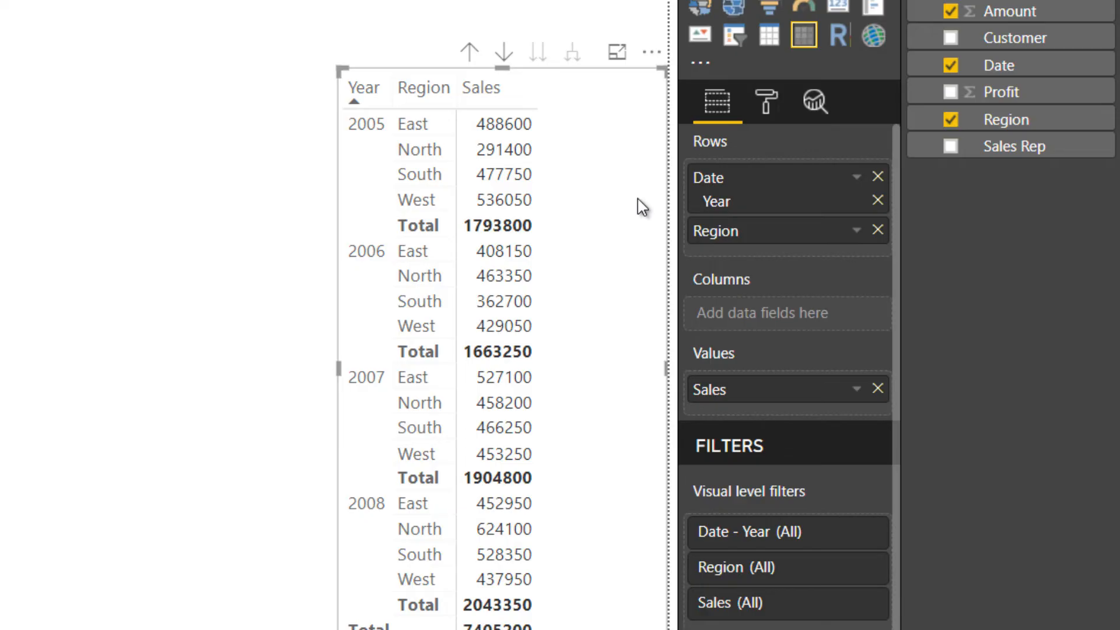
pyautogui.click(856, 389)
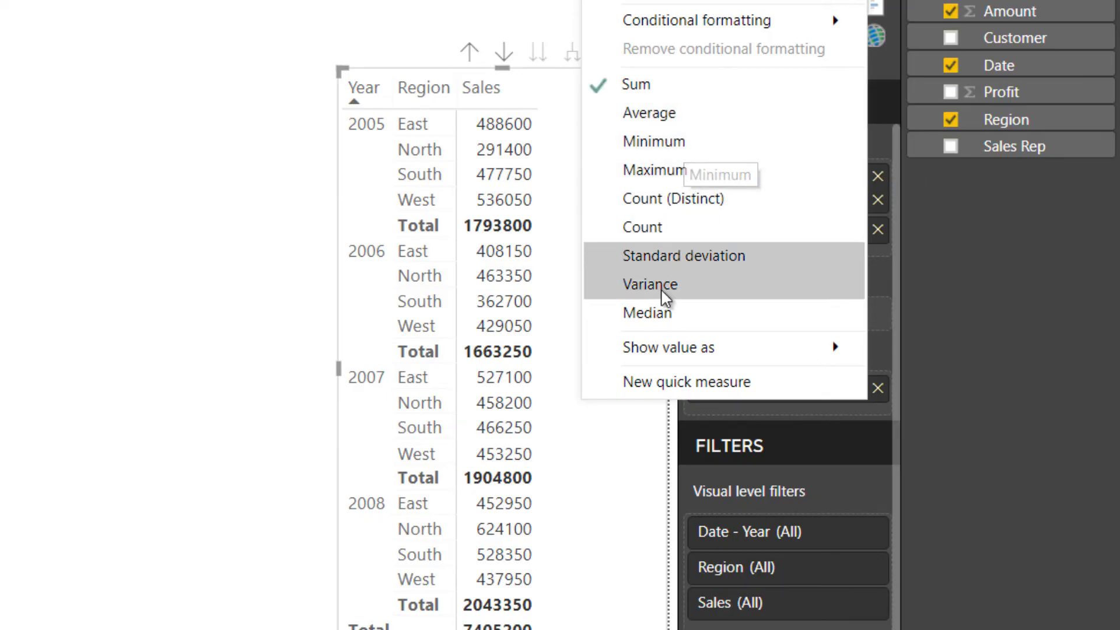
pyautogui.moveTo(641, 350)
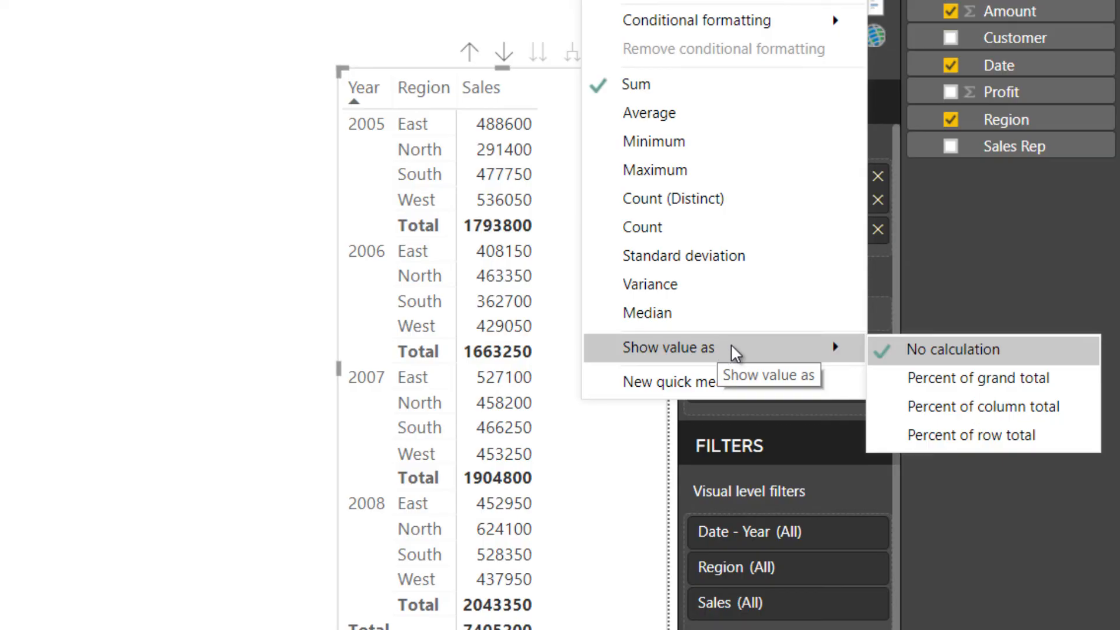
pyautogui.click(993, 404)
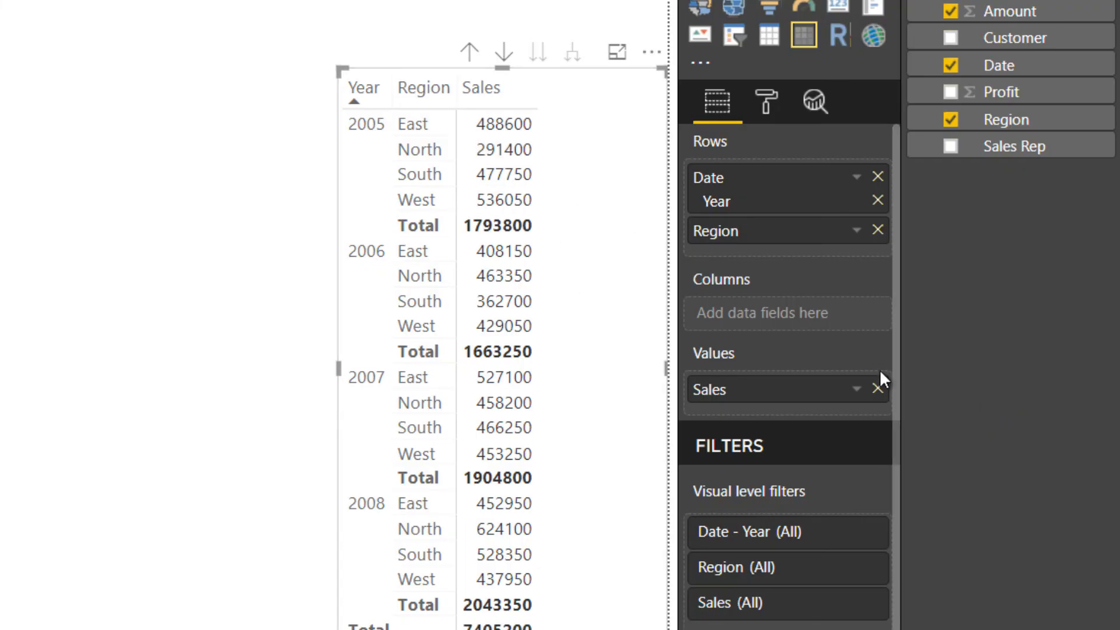
# Apply data bars conditional formatting to the matrix's Sales values with a teal positive bar and a red negative bar, and deselect the matrix.
pyautogui.click(857, 390)
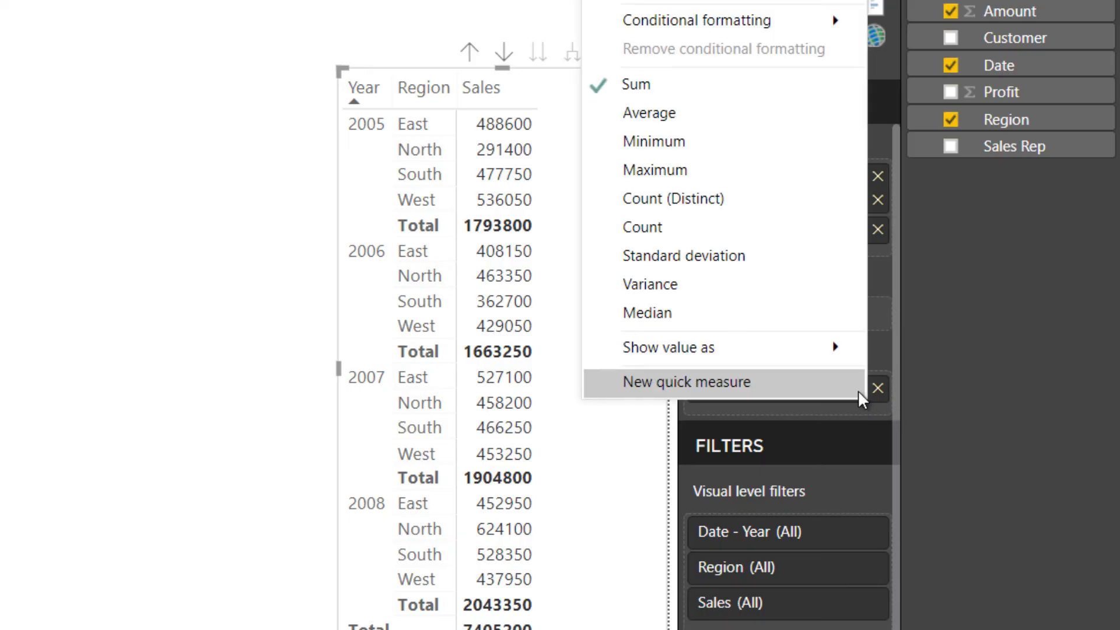
pyautogui.moveTo(700, 23)
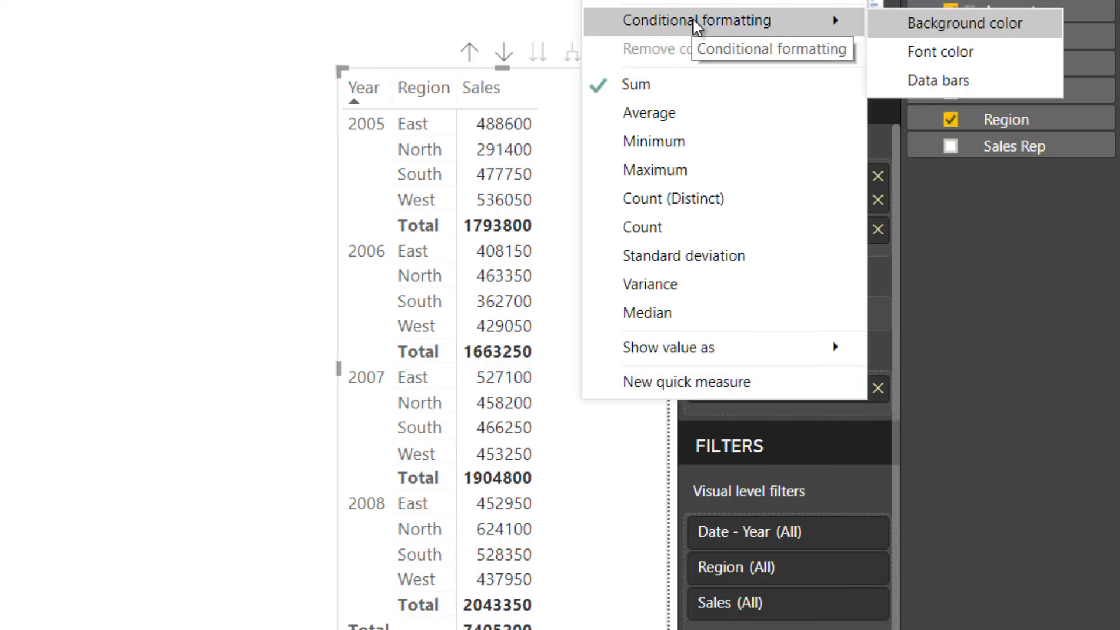
pyautogui.click(933, 80)
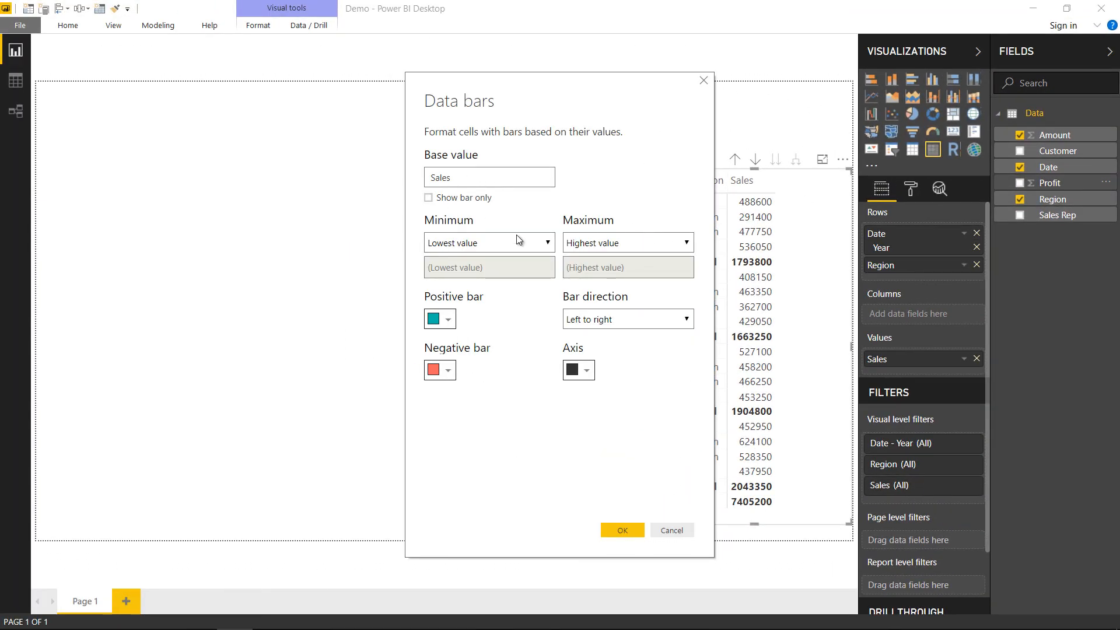
pyautogui.click(437, 320)
pyautogui.click(455, 371)
pyautogui.click(612, 524)
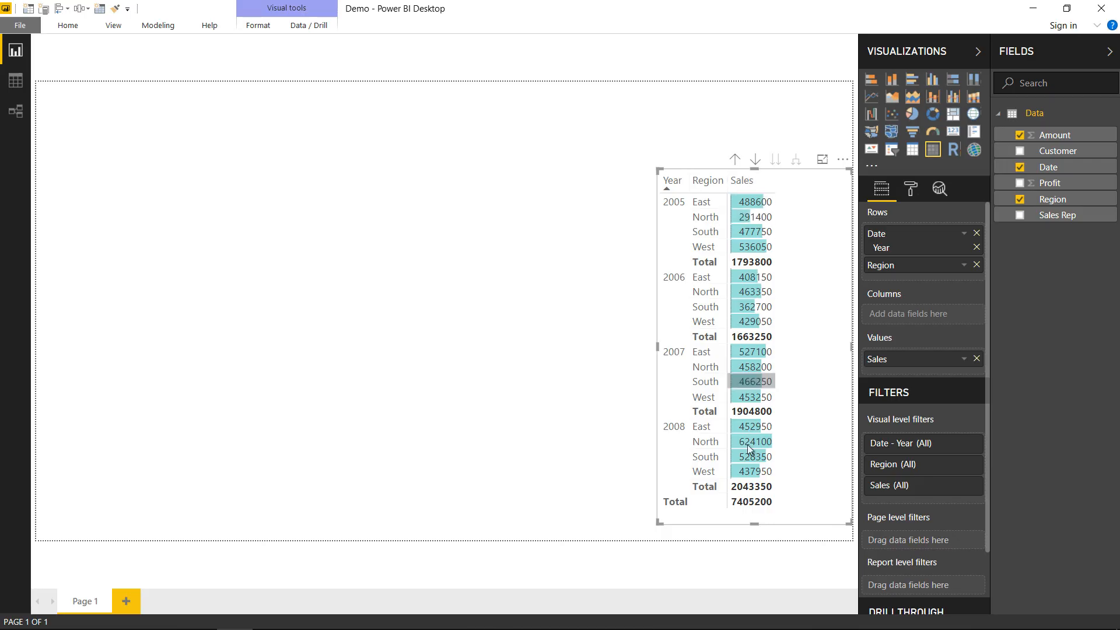
pyautogui.click(524, 236)
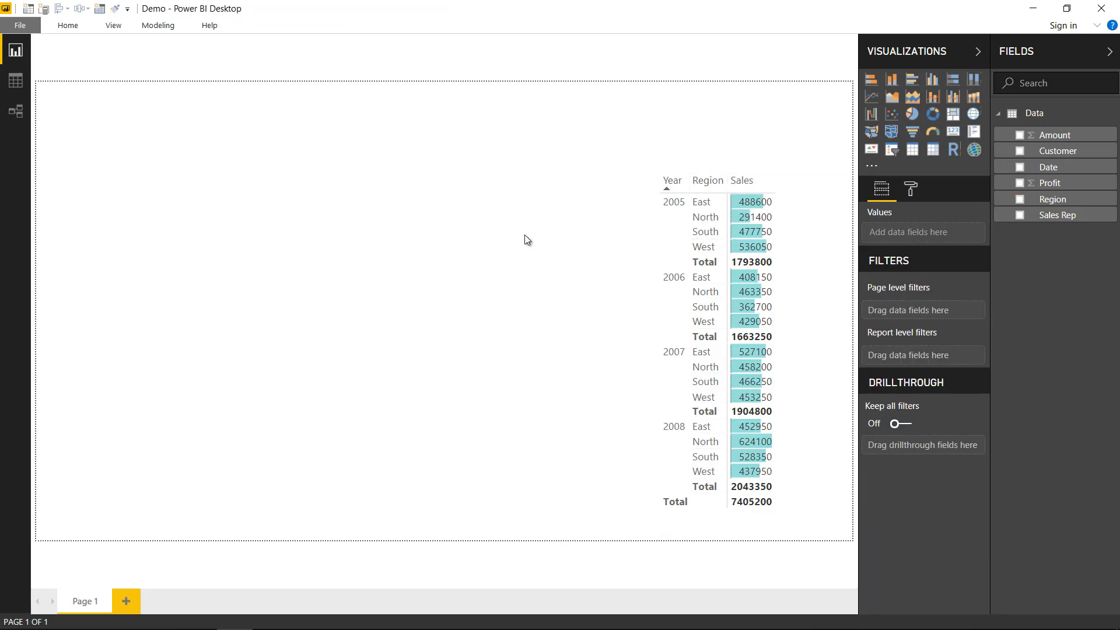